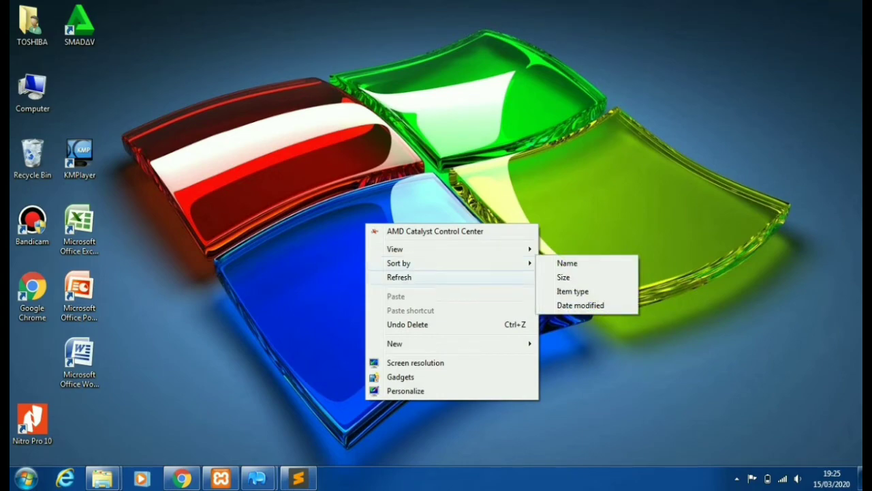
# Step: Switch to Chrome and read the introduction of the bangpahmi.com tutorial on making an online shop with PHP and MySQL
pyautogui.press('Return')
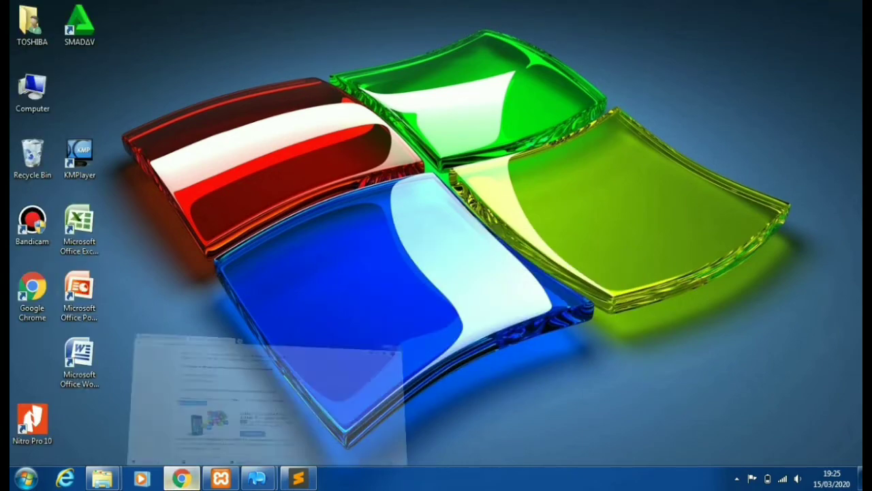
pyautogui.click(181, 477)
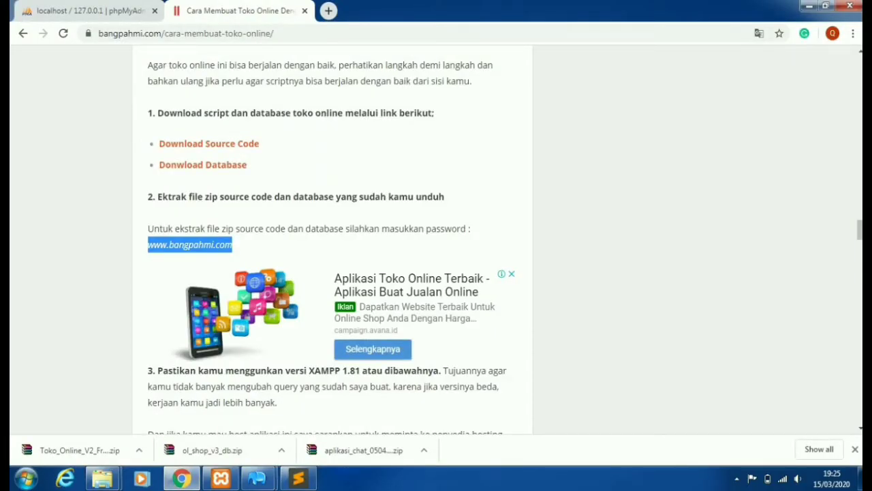
pyautogui.hotkey('ctrl', 'l')
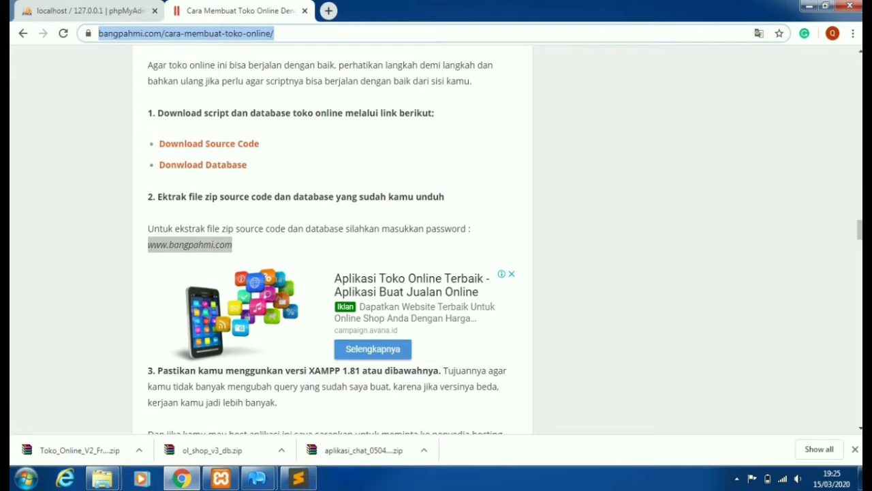
pyautogui.scroll(4, 333, 238)
pyautogui.scroll(-3, 332, 239)
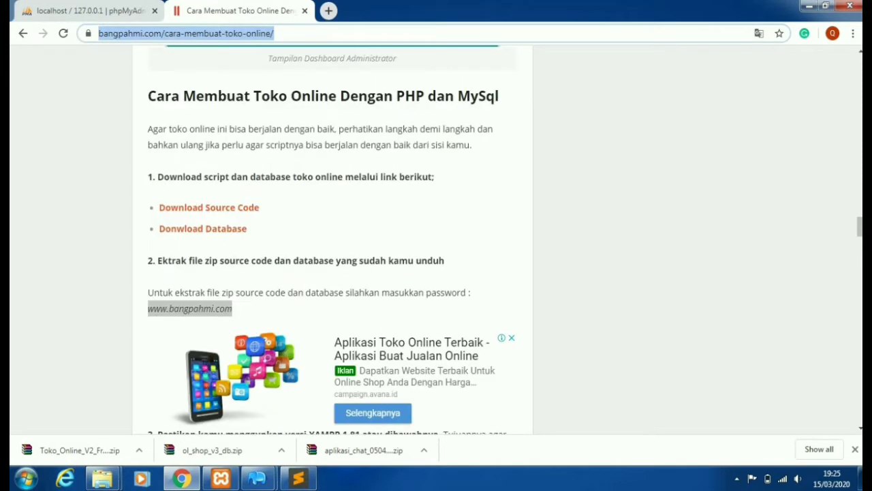
pyautogui.moveTo(148, 95); pyautogui.dragTo(497, 96)
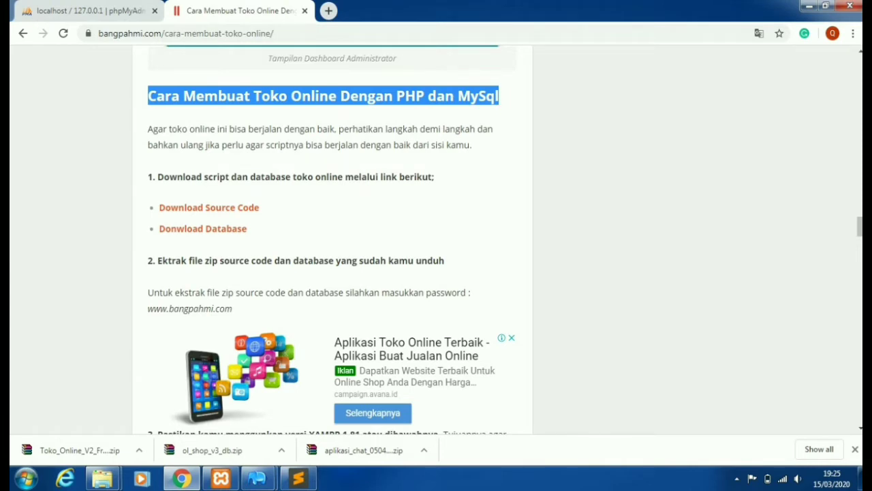
pyautogui.moveTo(148, 128); pyautogui.dragTo(465, 145)
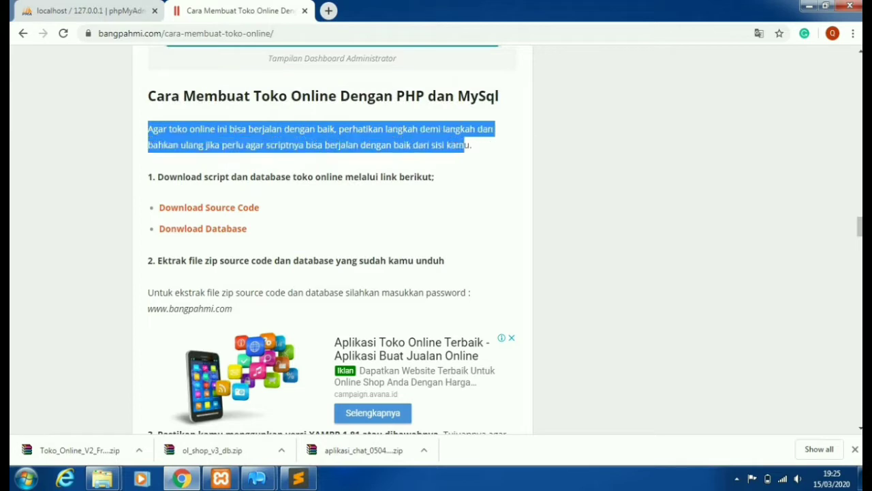
pyautogui.click(472, 144)
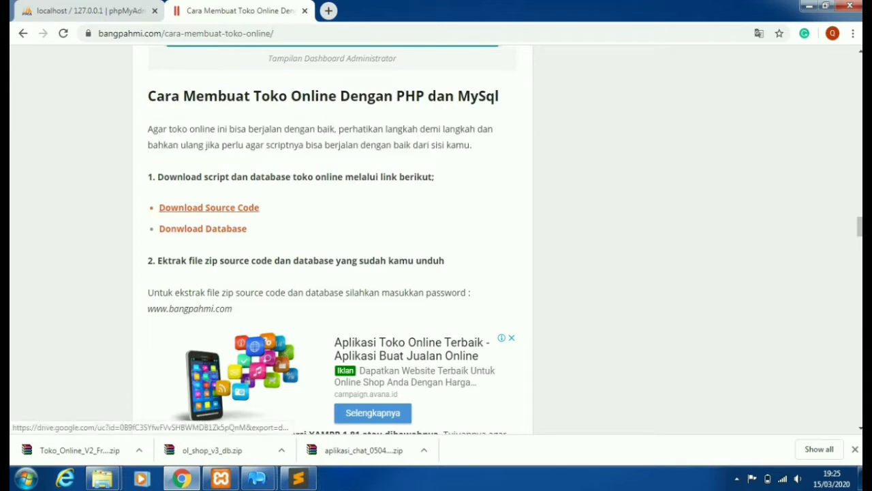
# Step: Download the source code archive and the database archive from the links in the tutorial's first step
pyautogui.rightClick(218, 209)
pyautogui.click(235, 216)
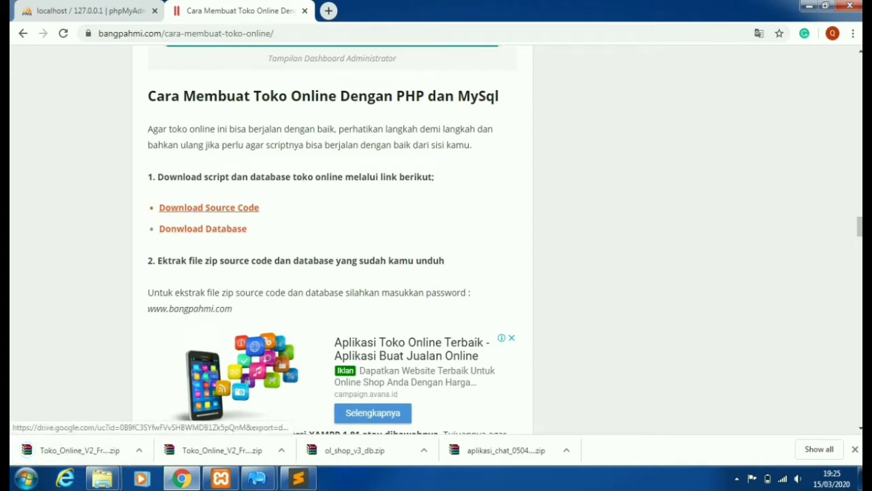
pyautogui.click(202, 229)
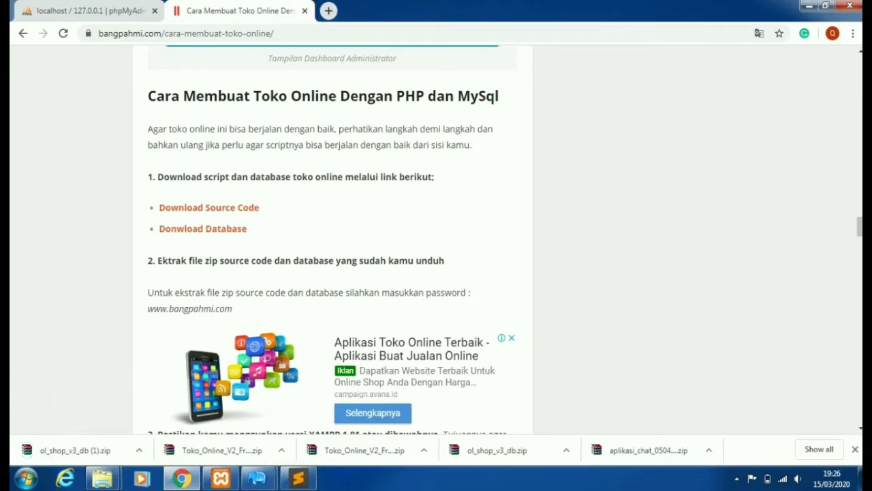
# Step: Highlight the tutorial's extraction instruction and archive password, and show the downloaded source code archive in its folder
pyautogui.moveTo(147, 261); pyautogui.dragTo(444, 260)
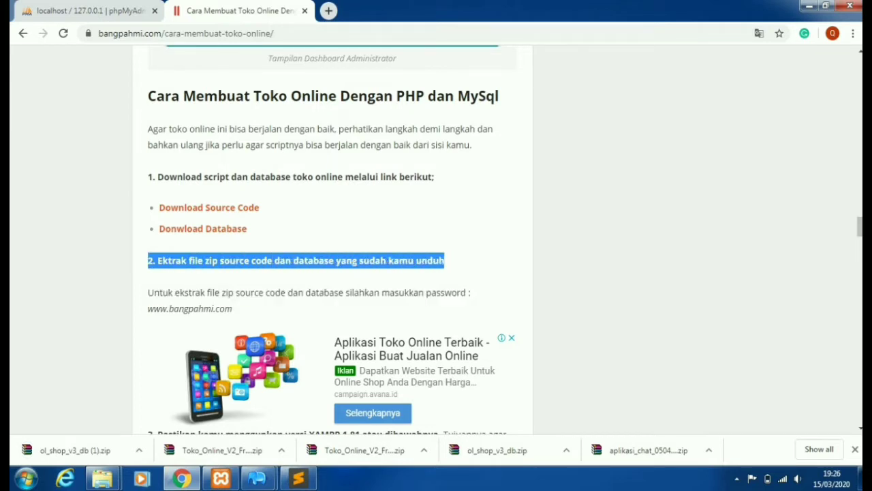
pyautogui.moveTo(148, 292); pyautogui.dragTo(161, 309)
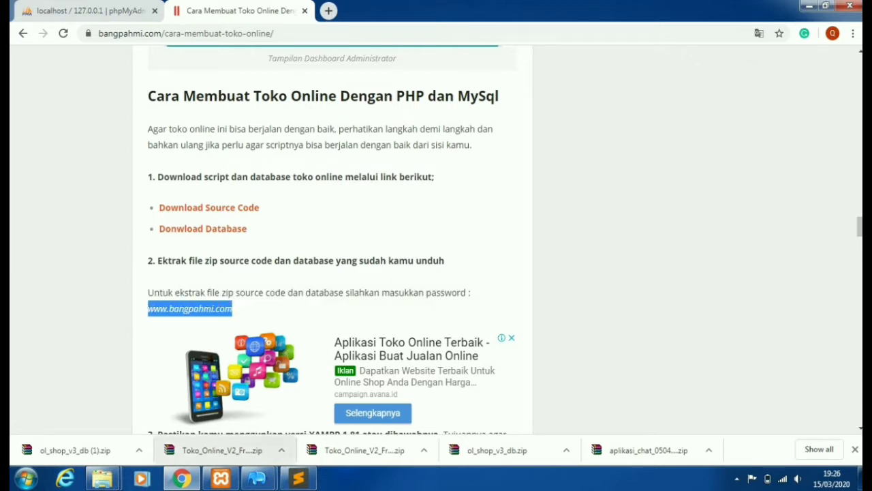
pyautogui.rightClick(235, 446)
pyautogui.click(269, 413)
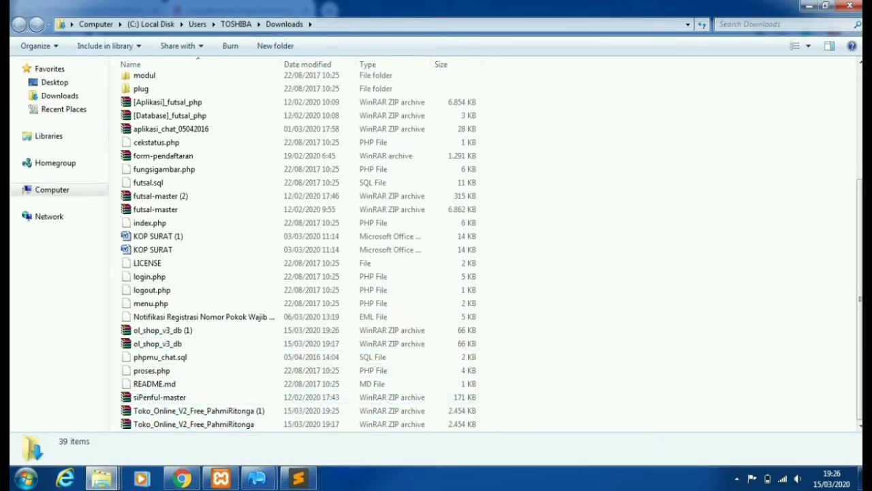
# Step: Move the original ol_shop_v3_db and Toko_Online_V2 archives from Downloads to the Videos library
pyautogui.click(193, 424)
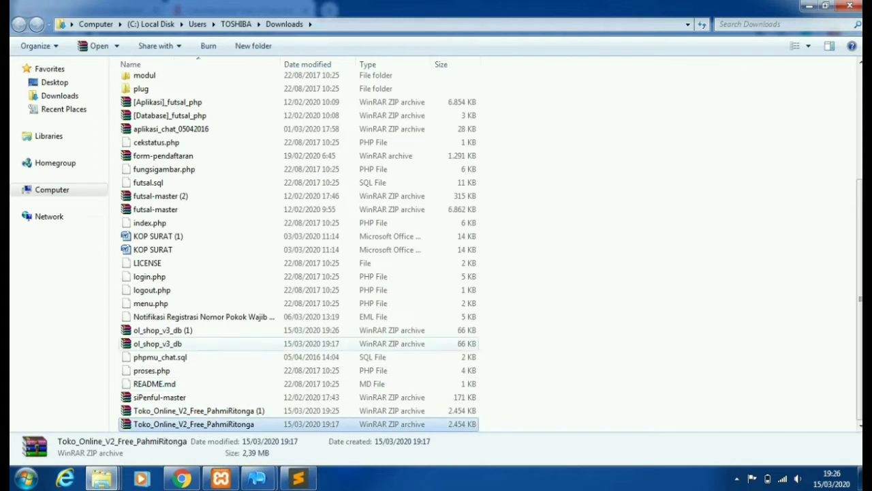
pyautogui.keyDown('ctrl'); pyautogui.click(157, 343); pyautogui.keyUp('ctrl')
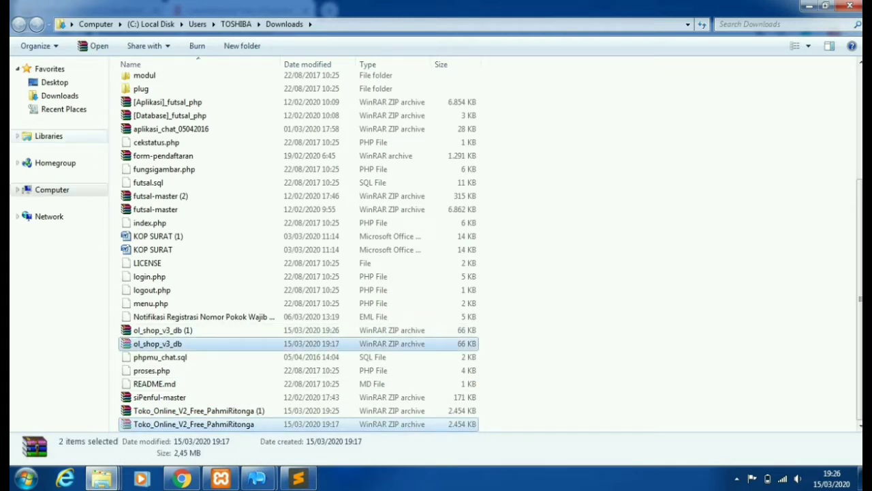
pyautogui.click(48, 136)
pyautogui.doubleClick(613, 110)
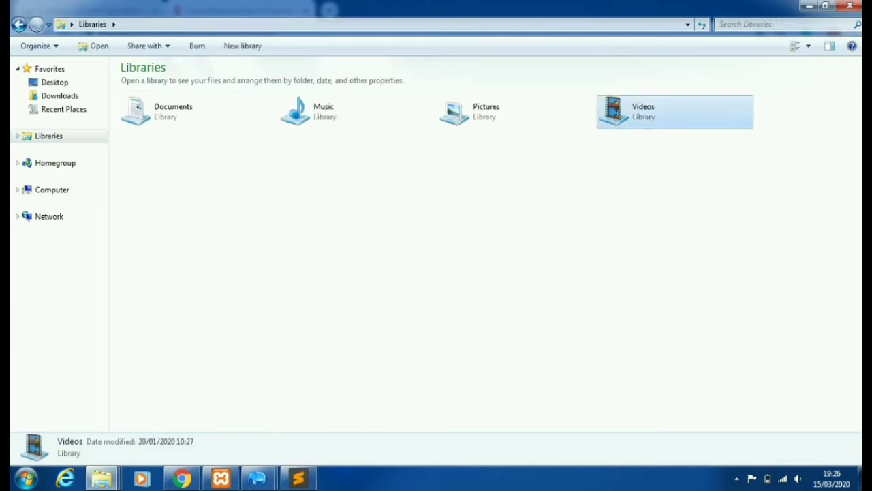
pyautogui.rightClick(229, 195)
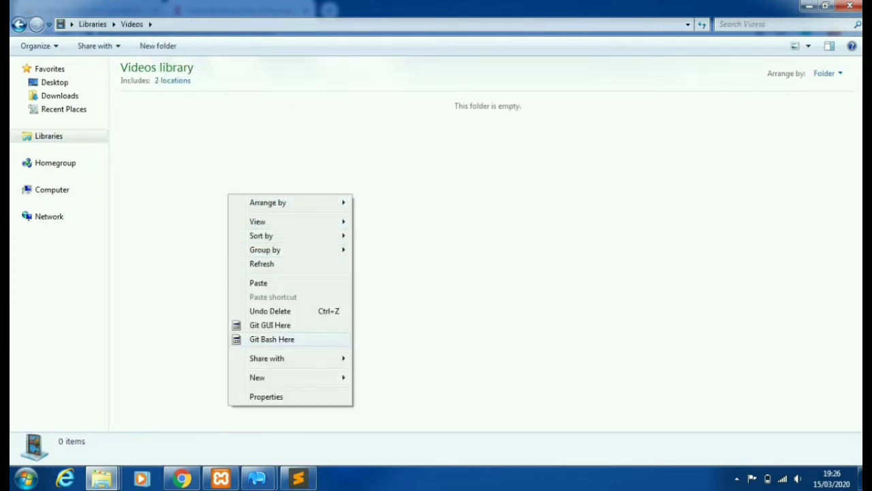
pyautogui.click(273, 283)
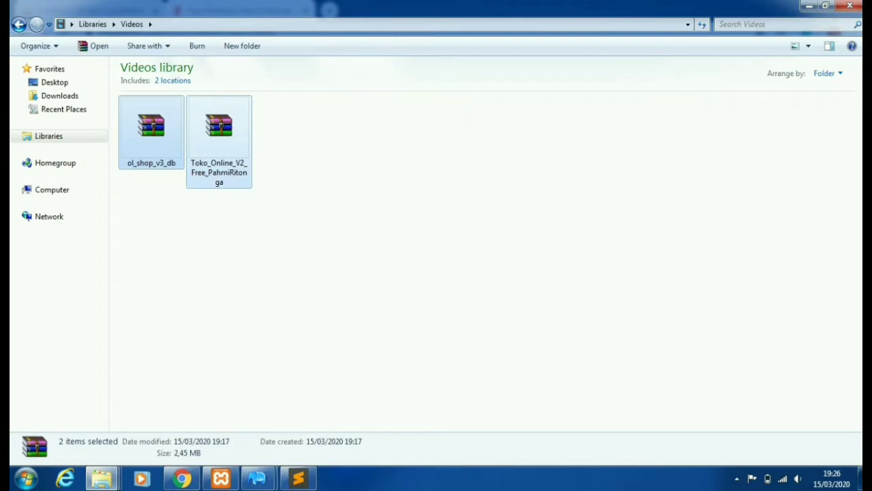
pyautogui.rightClick(265, 86)
pyautogui.press('Escape')
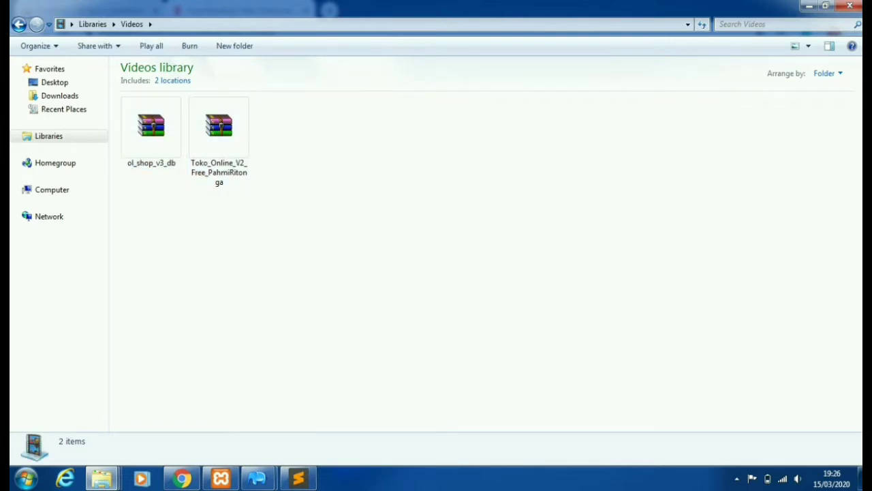
# Step: Create a folder named Web Penjualan in the Videos library
pyautogui.rightClick(400, 145)
pyautogui.moveTo(463, 326)
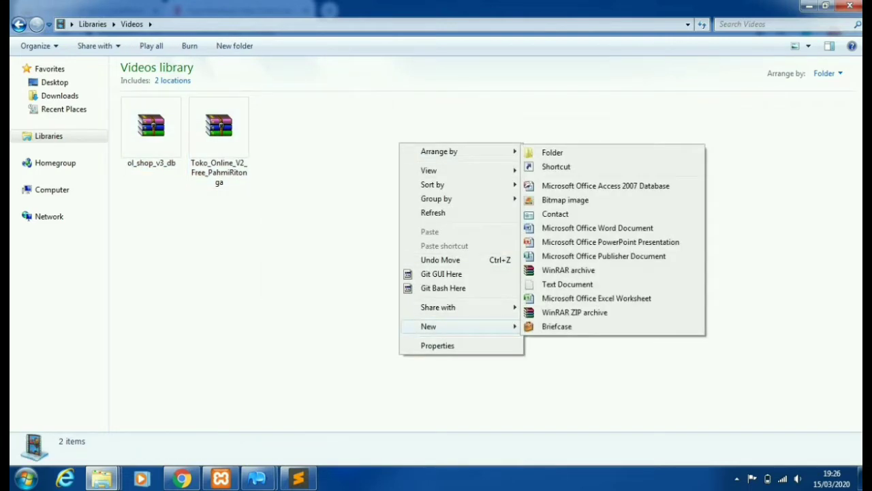
pyautogui.click(552, 153)
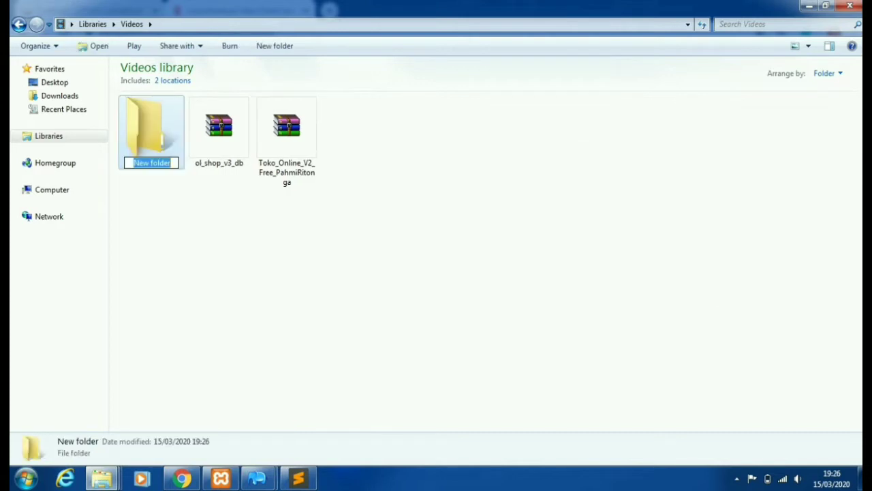
pyautogui.write('Web')
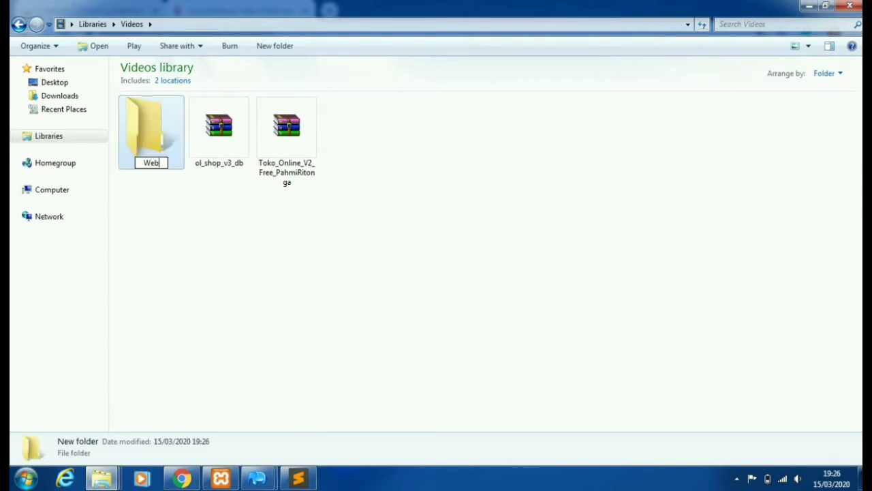
pyautogui.write(' Penju')
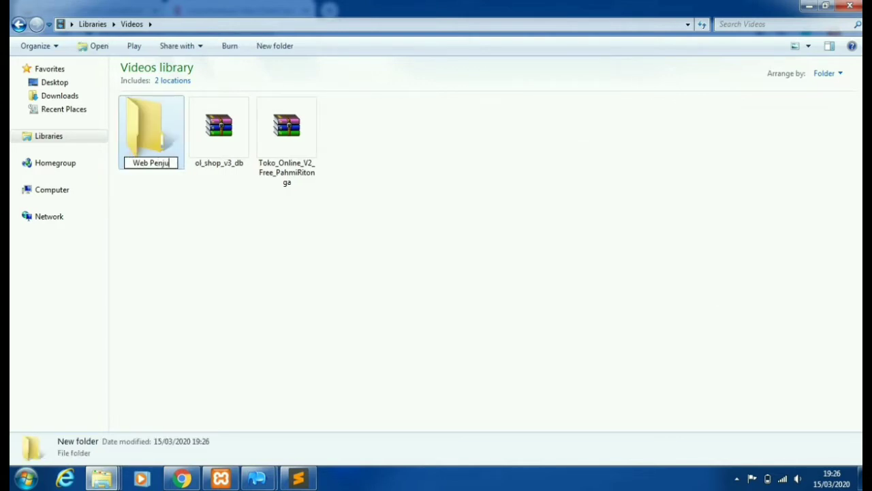
pyautogui.write('alan')
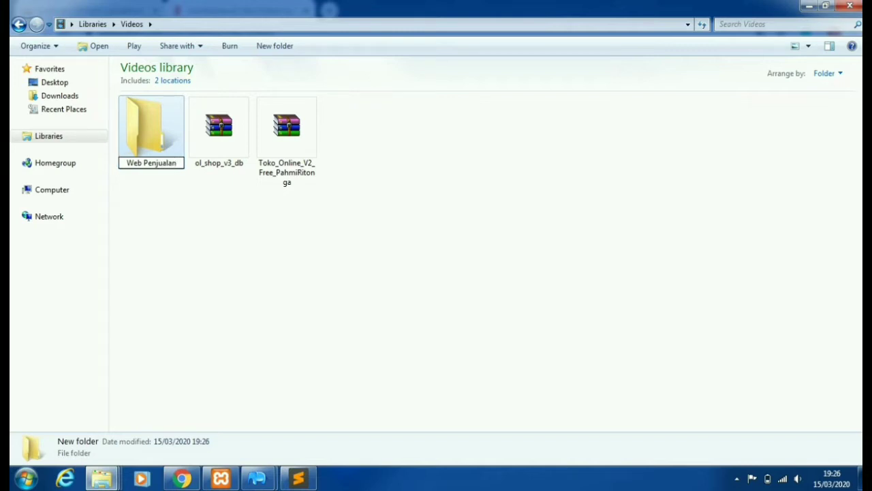
pyautogui.press('Return')
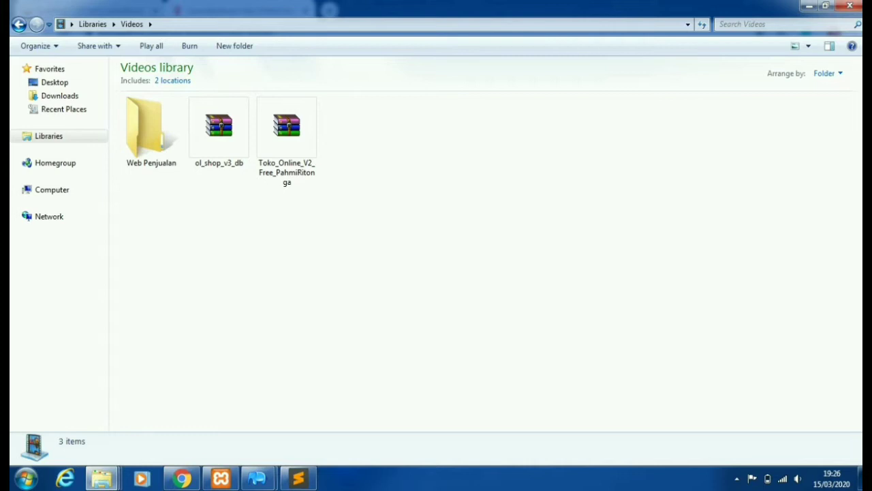
# Step: Move the Toko_Online_V2 archive into the Web Penjualan folder and extract the ol_shop_v3_db archive directly in the Videos library
pyautogui.moveTo(287, 129); pyautogui.dragTo(151, 133)
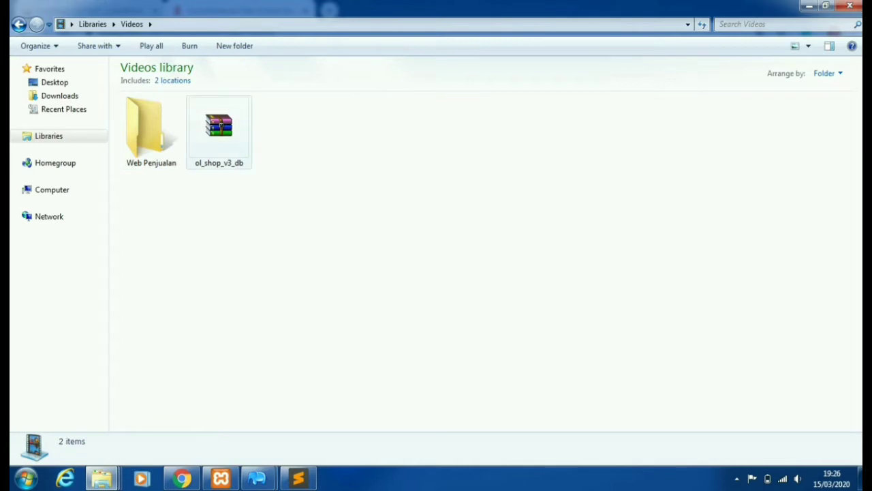
pyautogui.rightClick(220, 125)
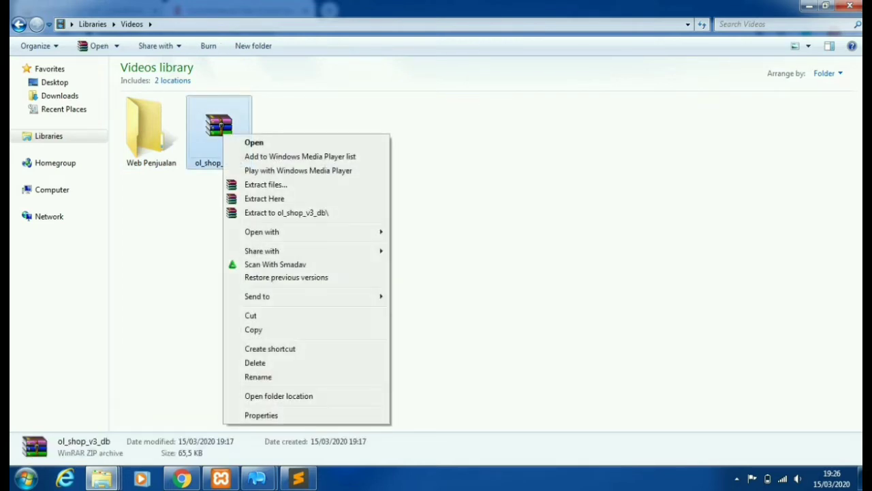
pyautogui.click(264, 199)
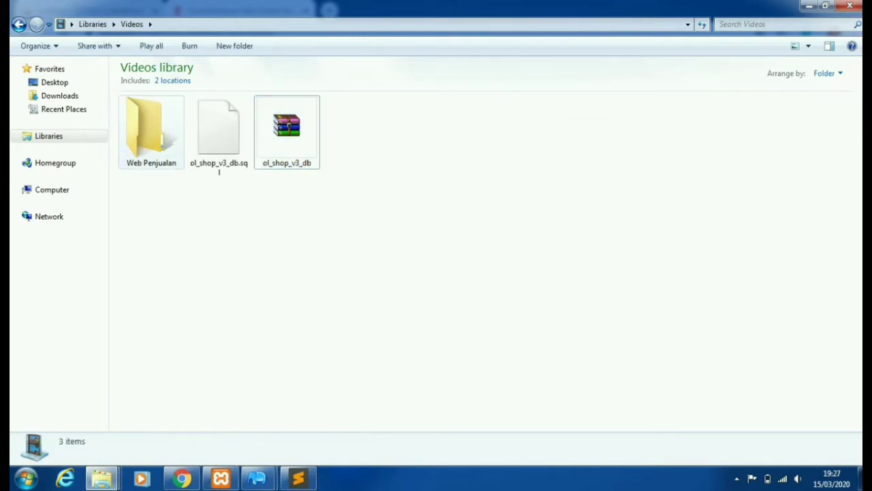
# Step: Extract the Toko_Online_V2 archive inside the Web Penjualan folder, entering the archive password copied from the tutorial page
pyautogui.doubleClick(151, 130)
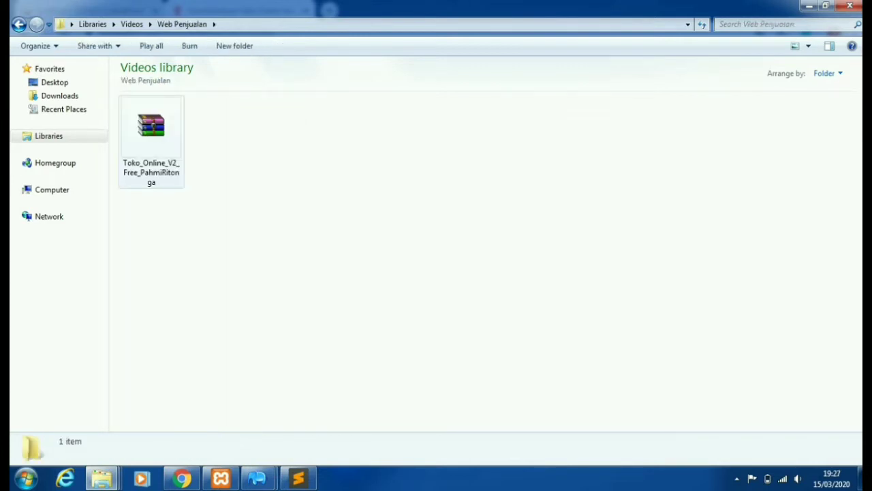
pyautogui.rightClick(135, 141)
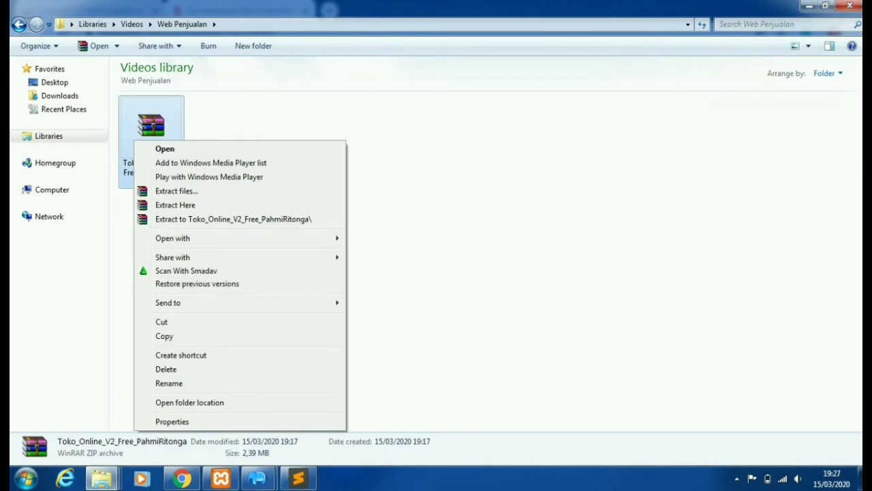
pyautogui.click(175, 205)
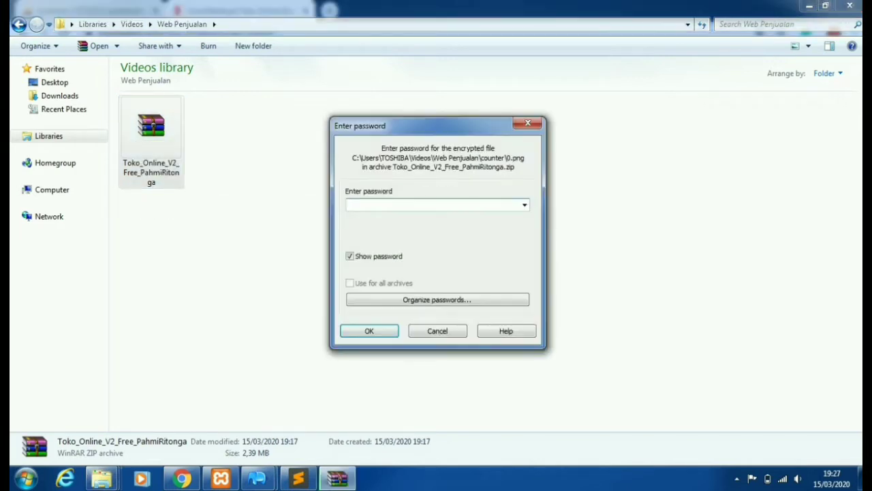
pyautogui.click(181, 478)
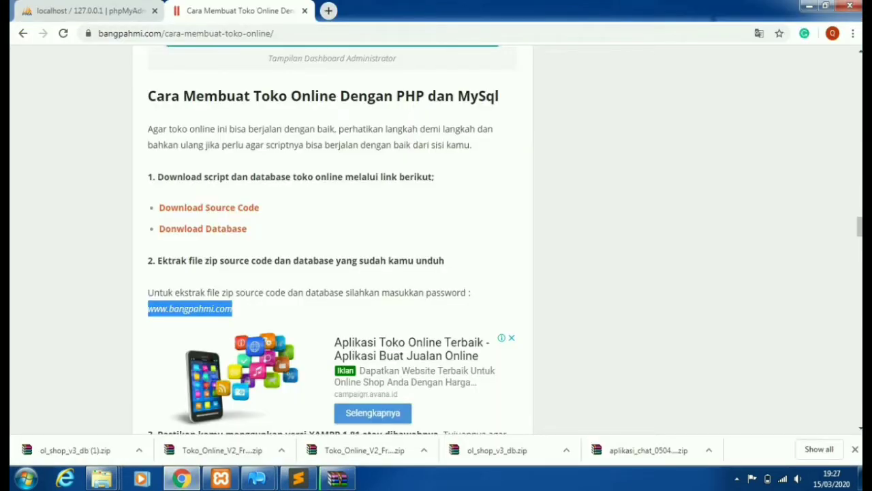
pyautogui.rightClick(215, 311)
pyautogui.click(239, 323)
pyautogui.moveTo(102, 478)
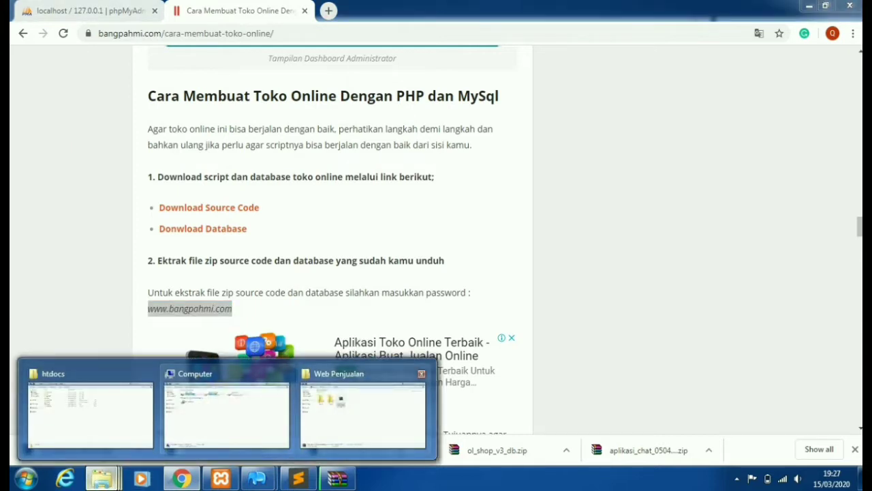
pyautogui.click(362, 409)
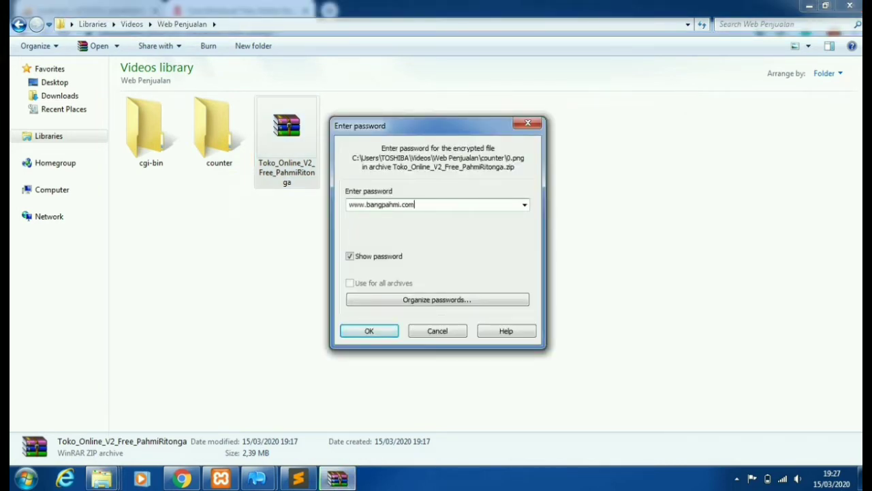
pyautogui.press('Return')
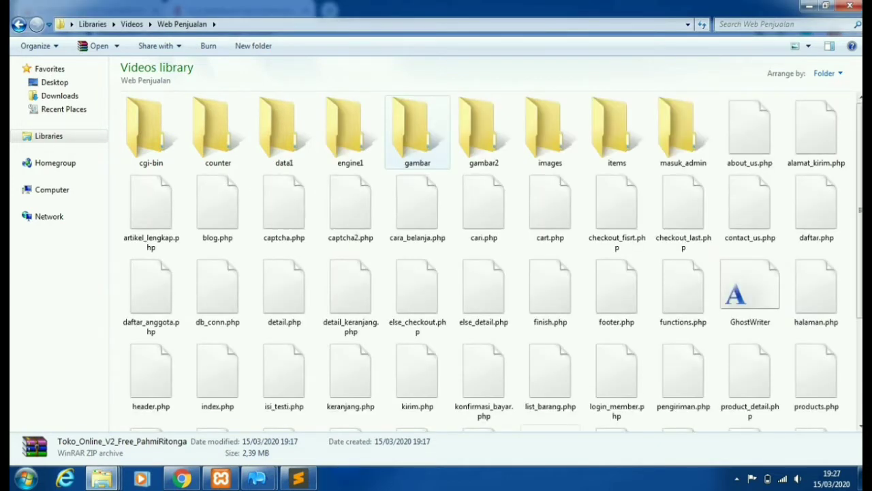
pyautogui.scroll(-2, 429, 218)
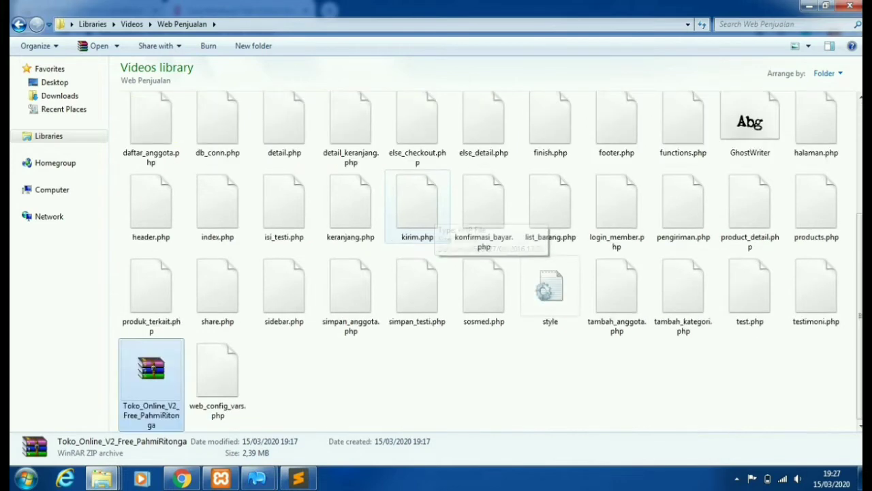
# Step: Copy the Web Penjualan folder together with the ol_shop_v3_db.sql file from the Videos library
pyautogui.scroll(2, 419, 225)
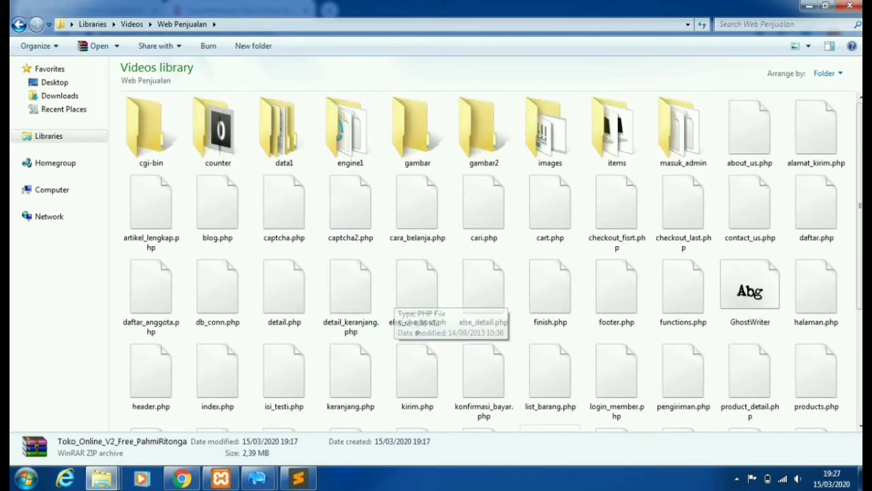
pyautogui.click(18, 24)
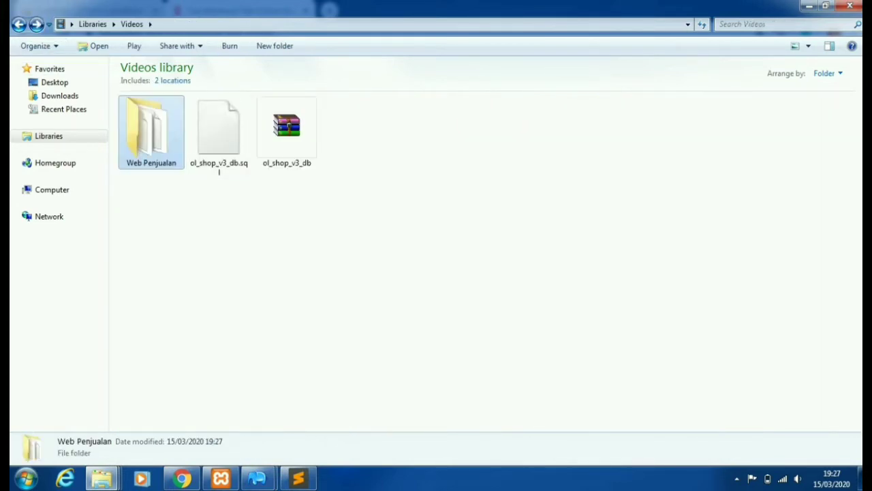
pyautogui.keyDown('ctrl'); pyautogui.click(219, 172); pyautogui.keyUp('ctrl')
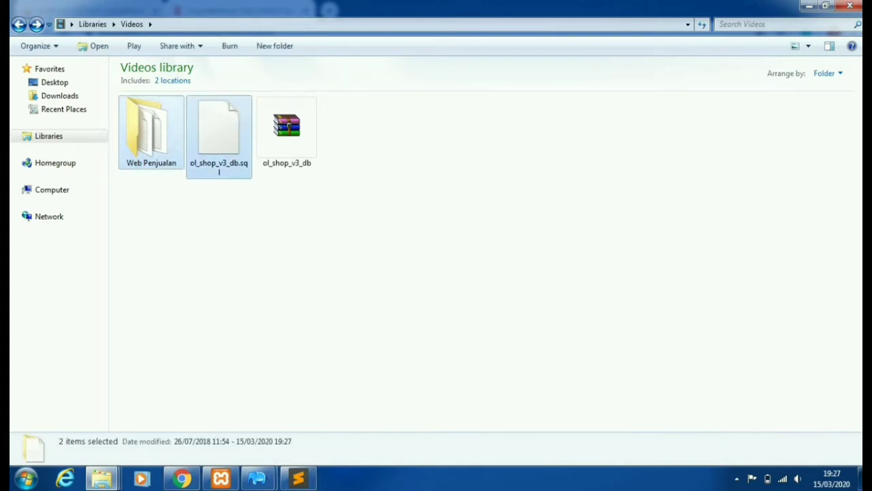
pyautogui.rightClick(181, 143)
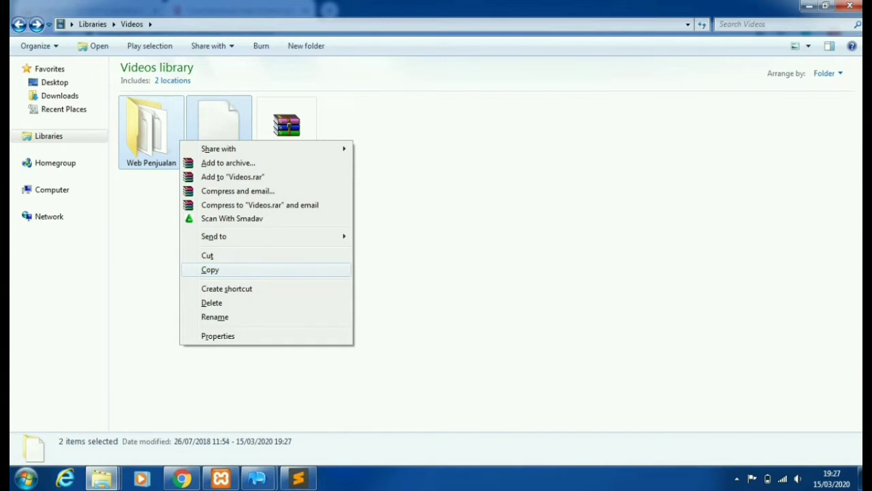
pyautogui.click(210, 270)
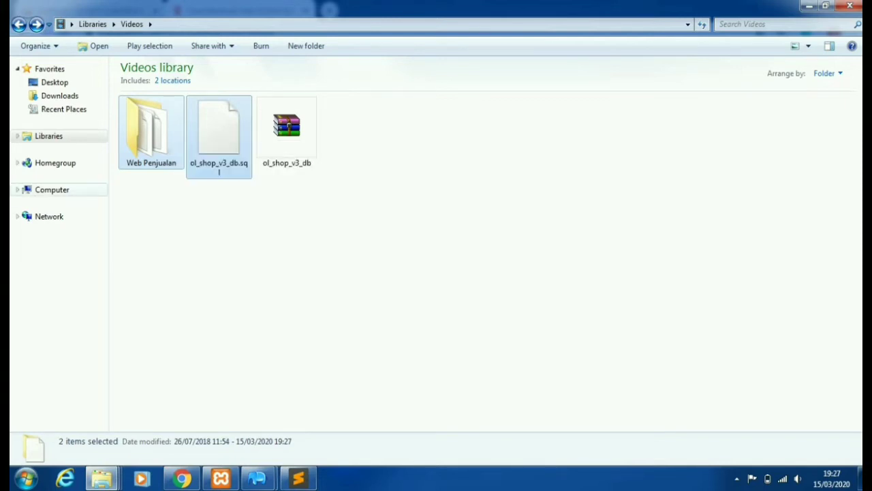
# Step: Paste the copied folder and SQL file into the htdocs folder of xampp on the C: drive
pyautogui.click(52, 190)
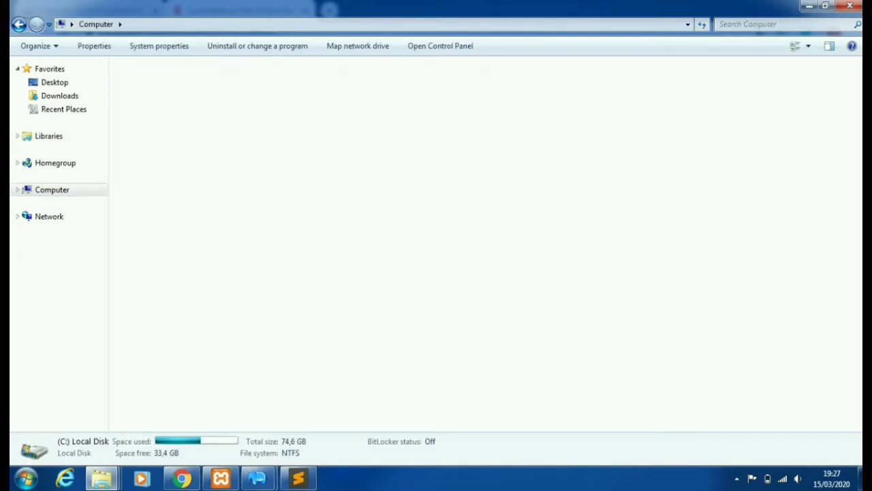
pyautogui.press('Return')
pyautogui.click(145, 204)
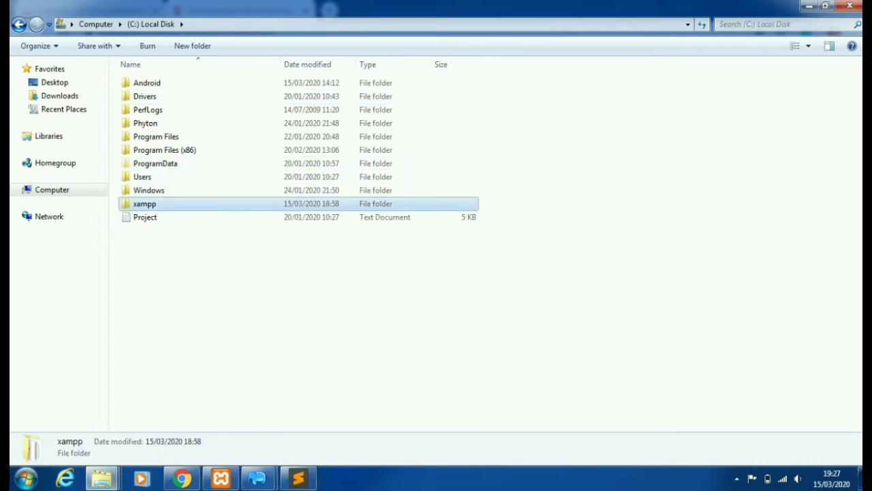
pyautogui.doubleClick(145, 204)
pyautogui.doubleClick(141, 146)
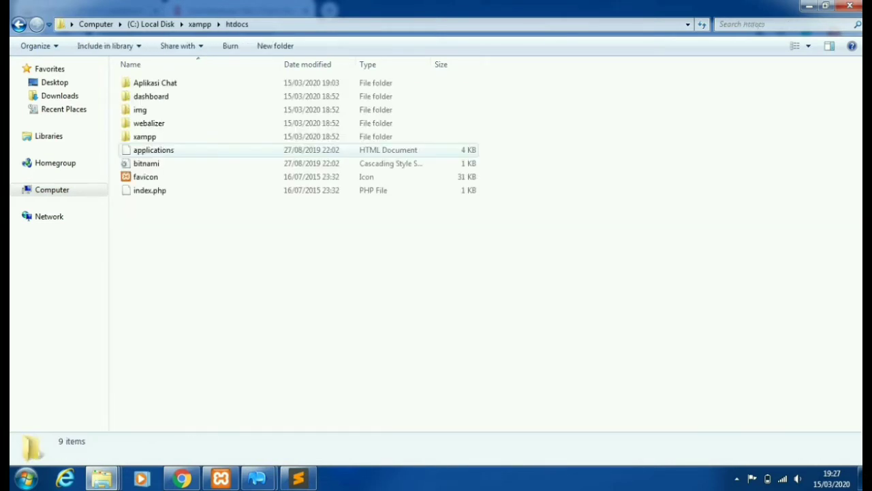
pyautogui.rightClick(200, 87)
pyautogui.click(229, 195)
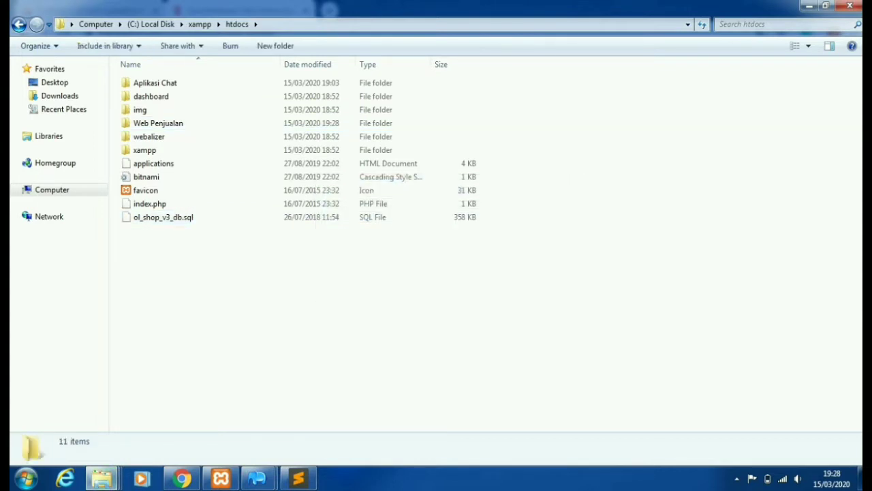
# Step: Cut the ol_shop_v3_db.sql file from the htdocs folder
pyautogui.click(164, 217)
pyautogui.rightClick(175, 216)
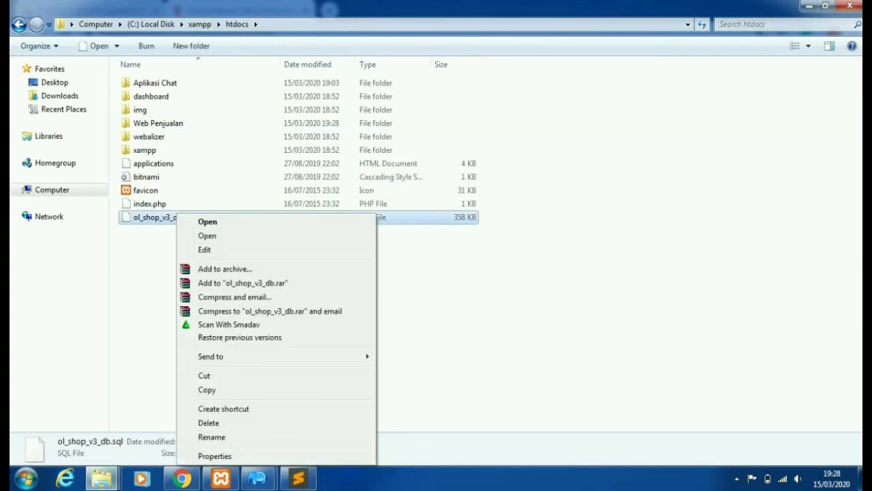
pyautogui.click(205, 375)
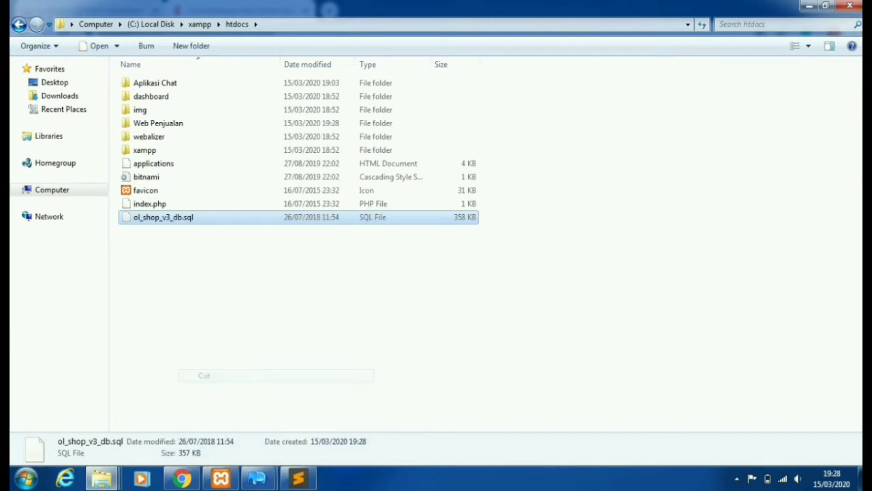
# Step: Create a folder named database inside the Web Penjualan folder in htdocs
pyautogui.click(158, 123)
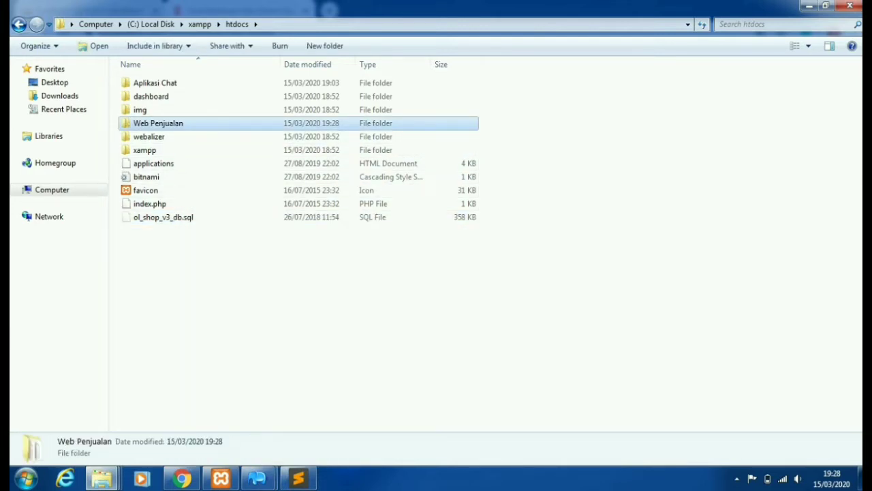
pyautogui.press('Return')
pyautogui.rightClick(564, 116)
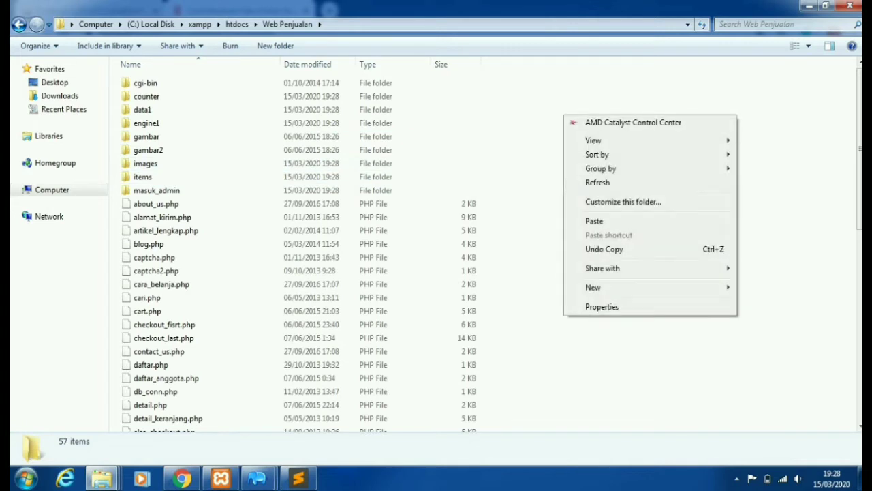
pyautogui.moveTo(593, 286)
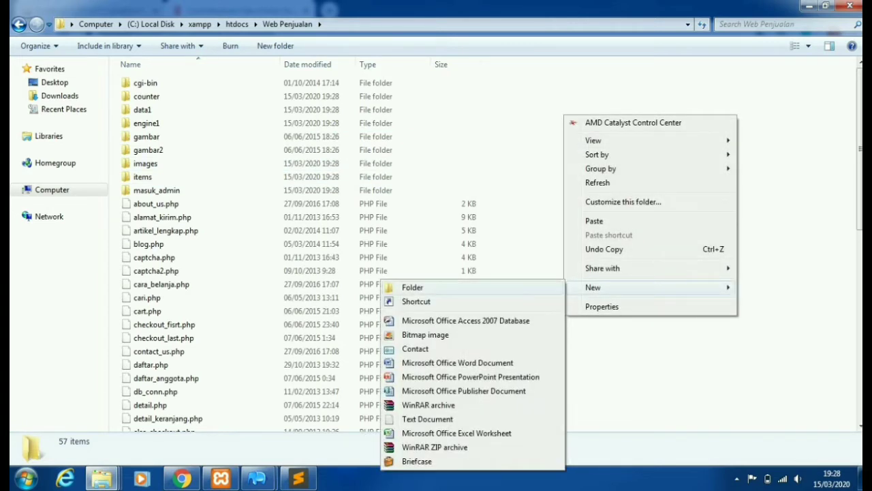
pyautogui.click(413, 287)
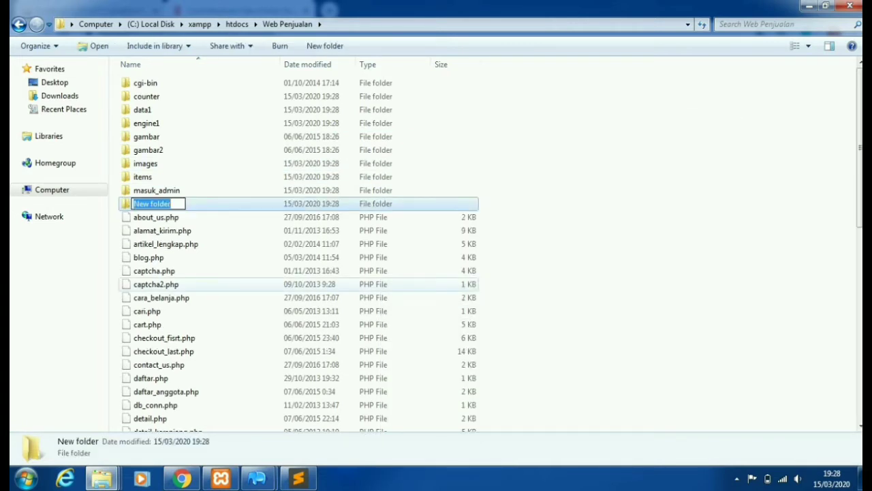
pyautogui.write('database')
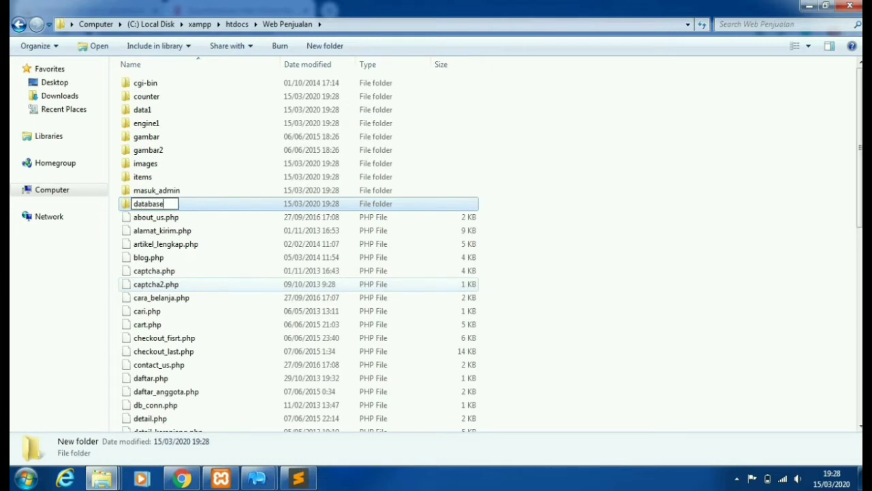
pyautogui.press('Return')
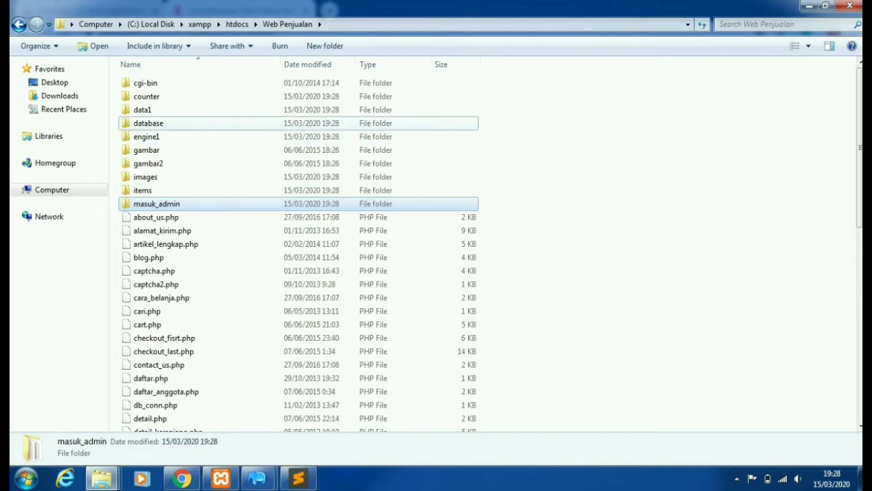
# Step: Paste the cut SQL file into the database folder and return to the htdocs folder
pyautogui.doubleClick(148, 122)
pyautogui.rightClick(166, 125)
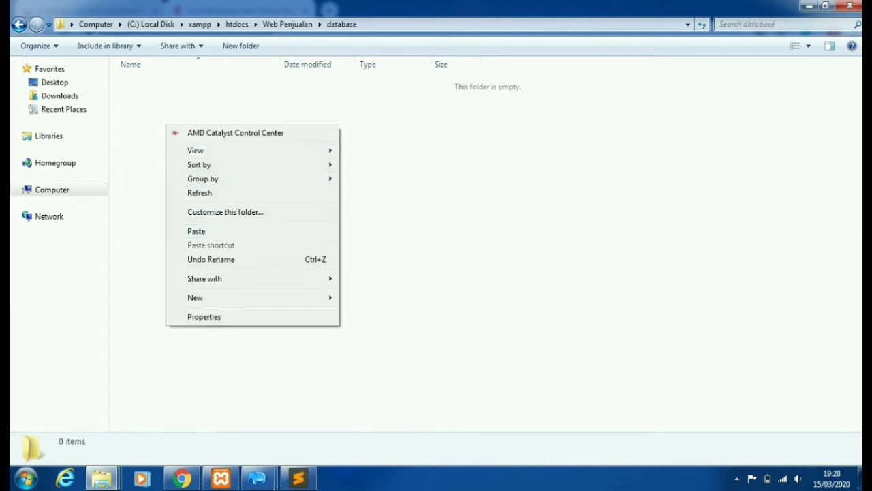
pyautogui.click(204, 231)
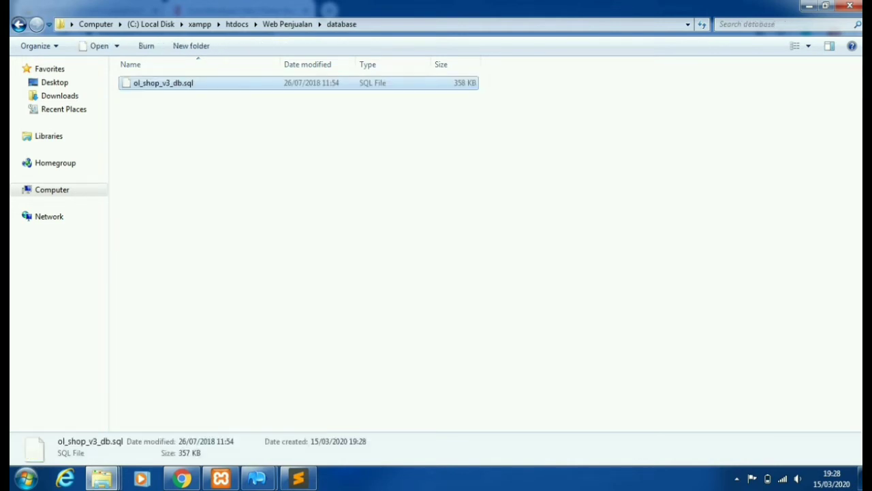
pyautogui.press('BackSpace')
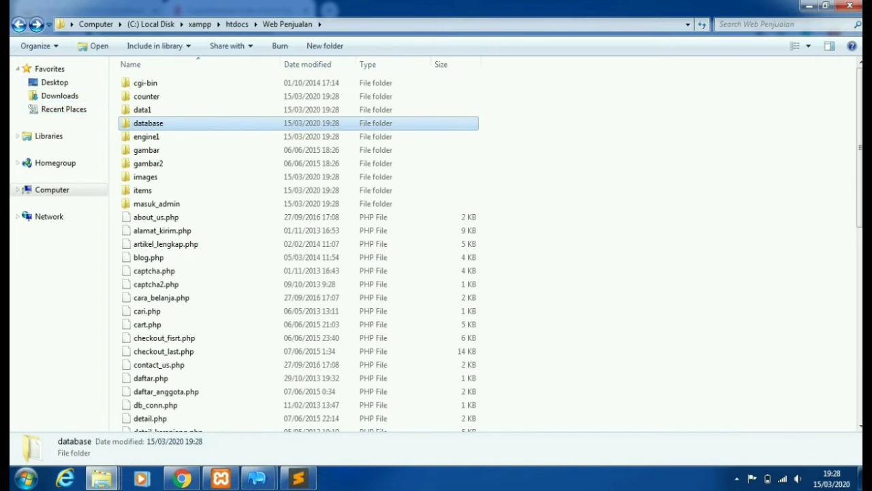
pyautogui.press('BackSpace')
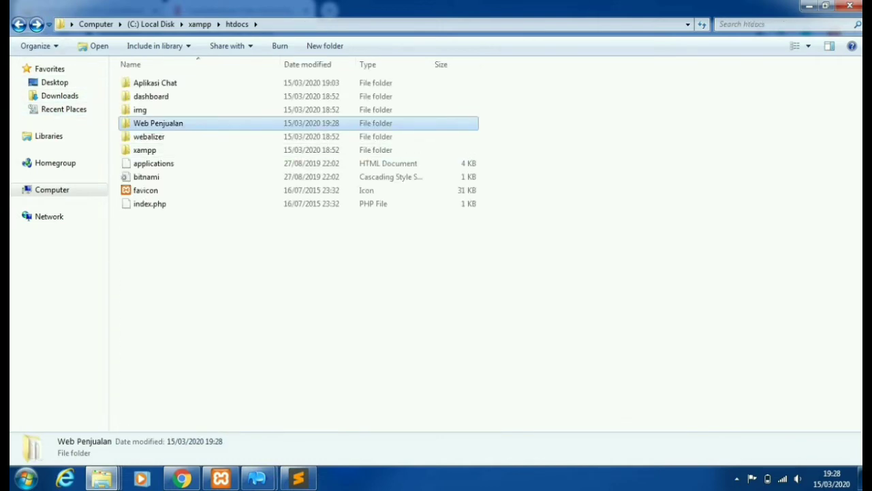
# Step: Check the Apache and MySQL status in the XAMPP Control Panel, and open phpMyAdmin's database creation page in Chrome
pyautogui.click(221, 479)
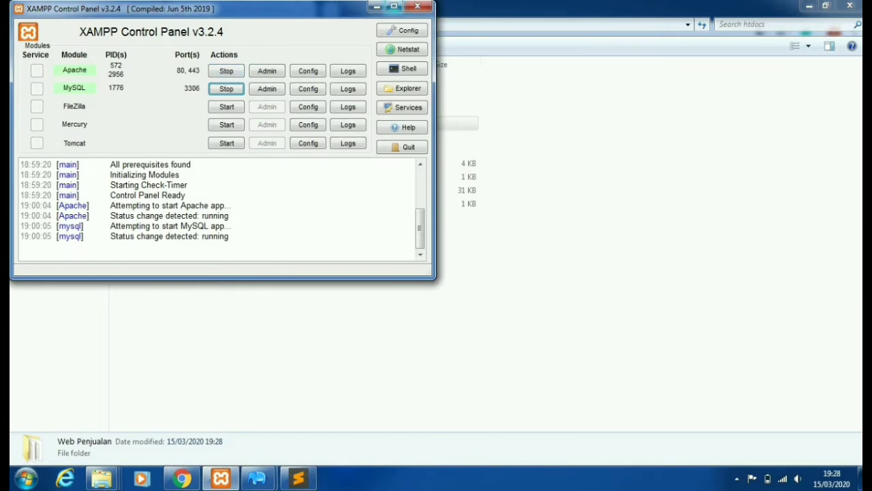
pyautogui.click(377, 7)
pyautogui.click(181, 479)
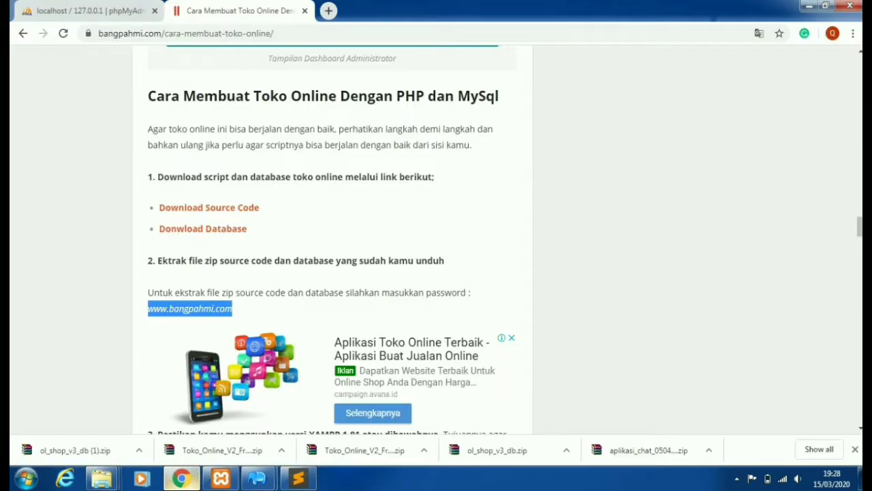
pyautogui.click(89, 10)
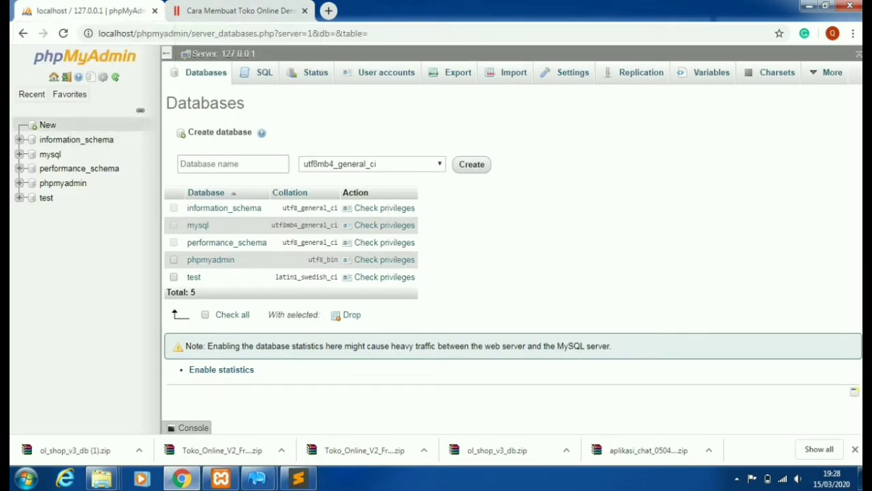
pyautogui.click(48, 125)
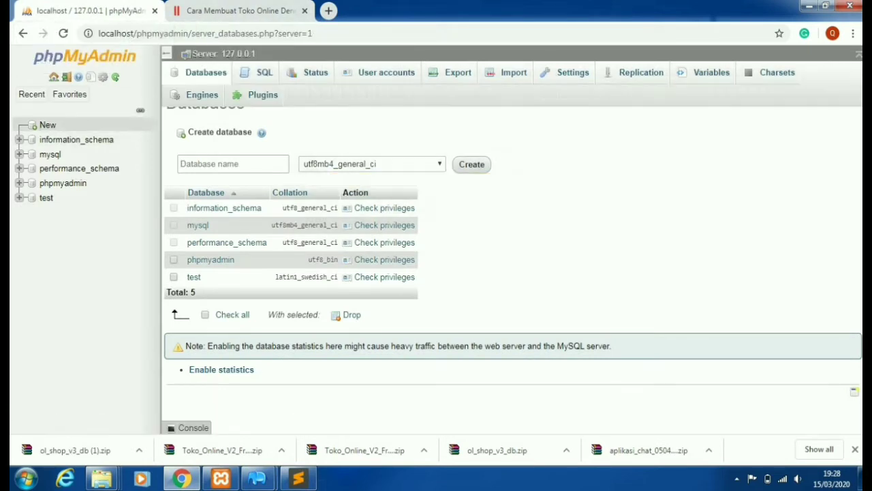
# Step: Switch to Sublime Text and open web_config_vars.php from the Web Penjualan folder in htdocs
pyautogui.hotkey('alt', 'Tab')
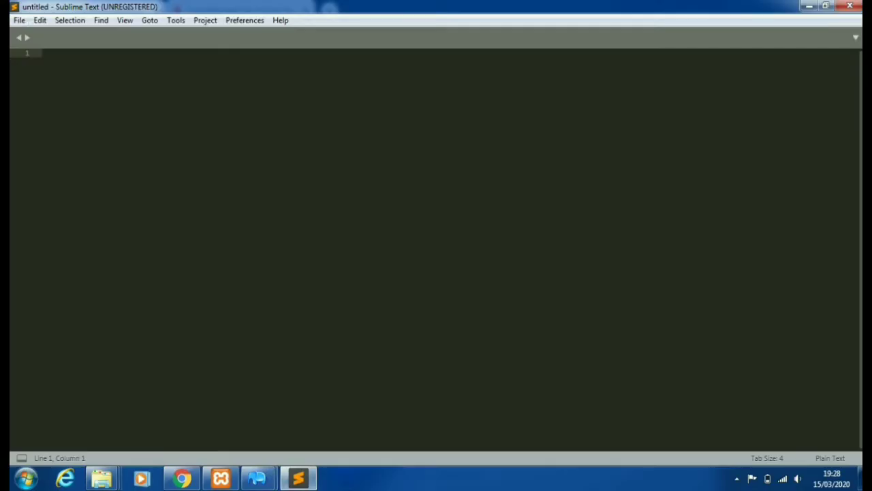
pyautogui.click(49, 49)
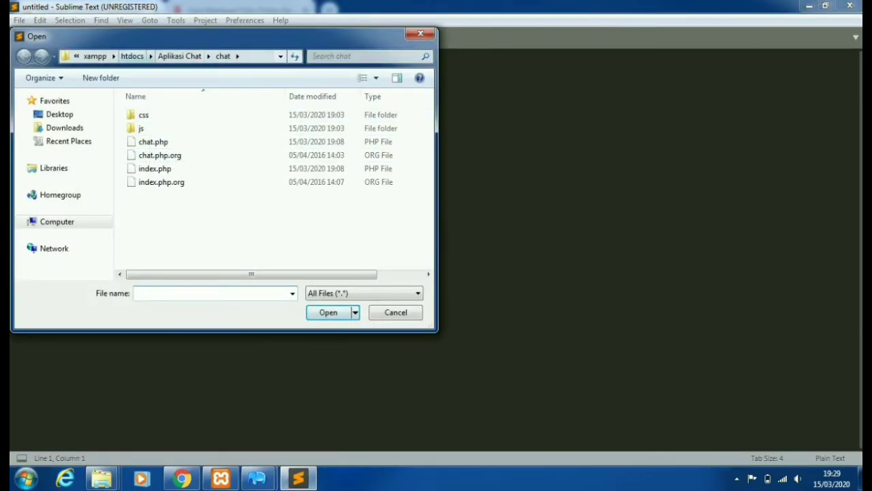
pyautogui.click(133, 56)
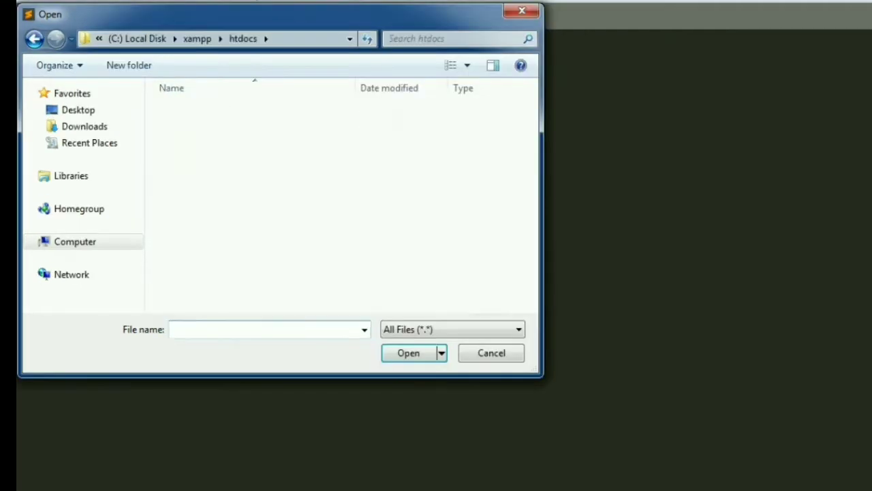
pyautogui.doubleClick(225, 196)
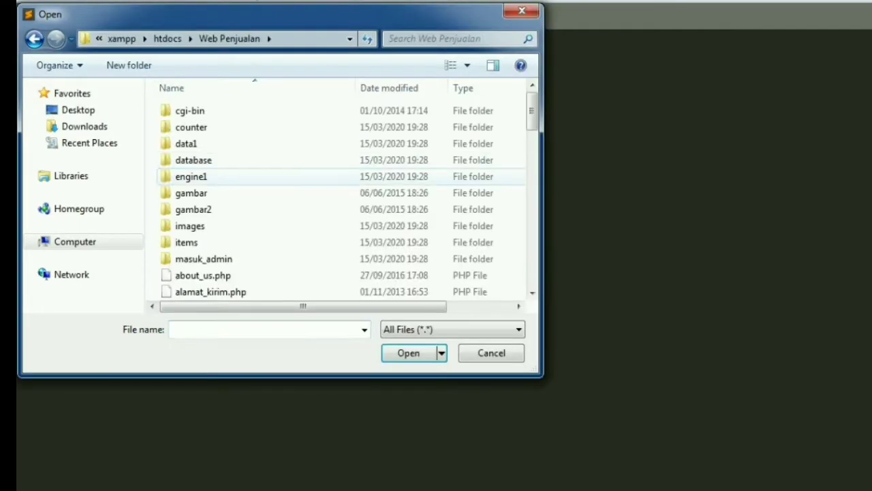
pyautogui.scroll(-2, 225, 196)
pyautogui.scroll(-1, 225, 196)
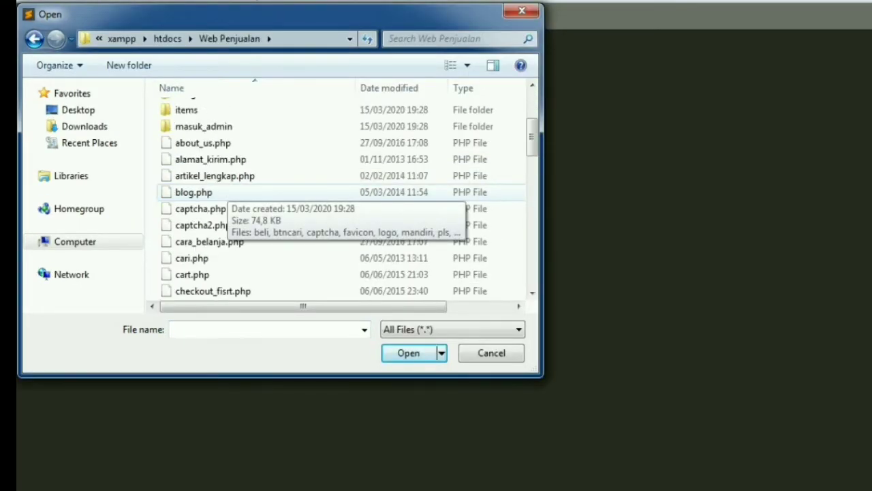
pyautogui.scroll(2, 225, 196)
pyautogui.scroll(-2, 225, 196)
pyautogui.scroll(-6, 225, 196)
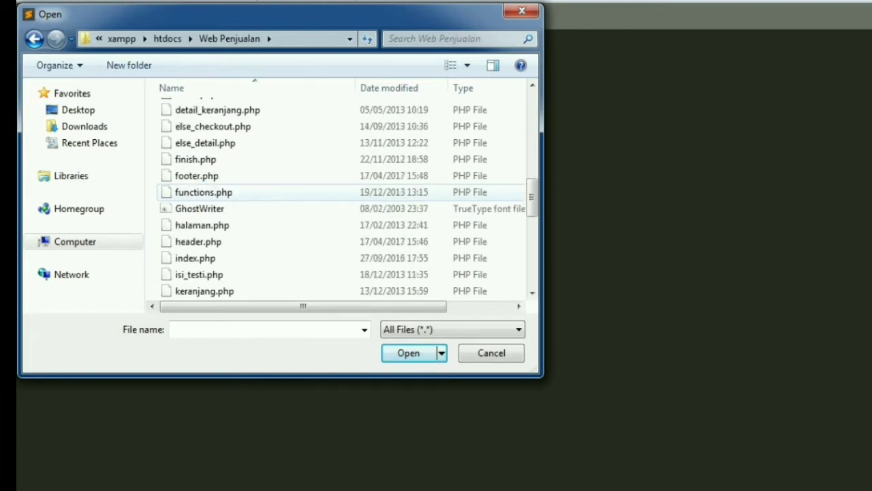
pyautogui.scroll(-5, 224, 196)
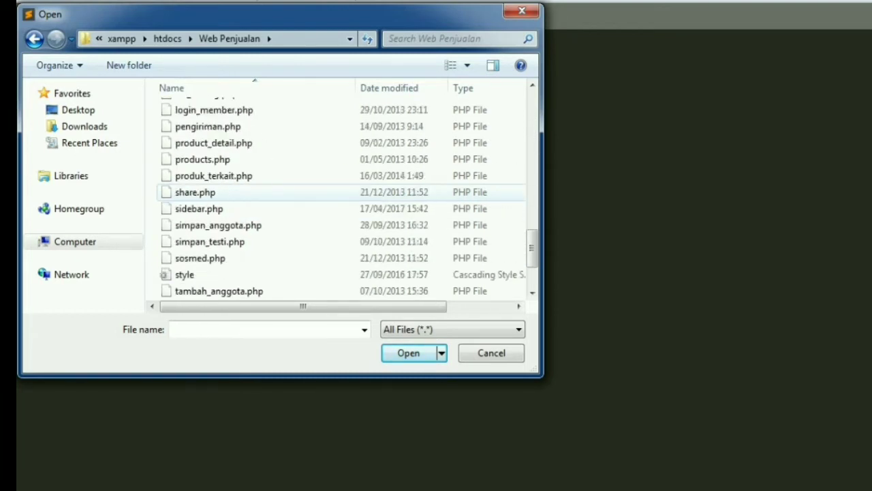
pyautogui.scroll(-2, 225, 196)
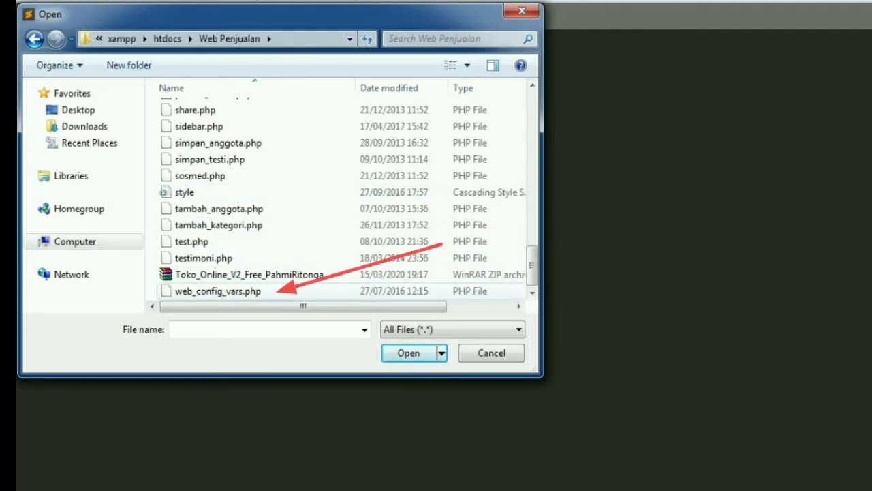
pyautogui.doubleClick(218, 291)
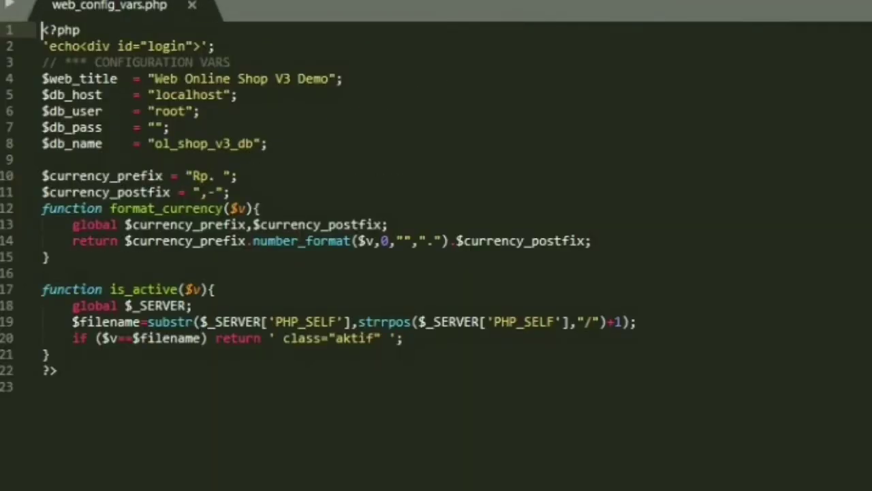
# Step: Copy the database name ol_shop_v3_db from the $db_name line of web_config_vars.php
pyautogui.click(162, 143)
pyautogui.moveTo(162, 143); pyautogui.dragTo(254, 143)
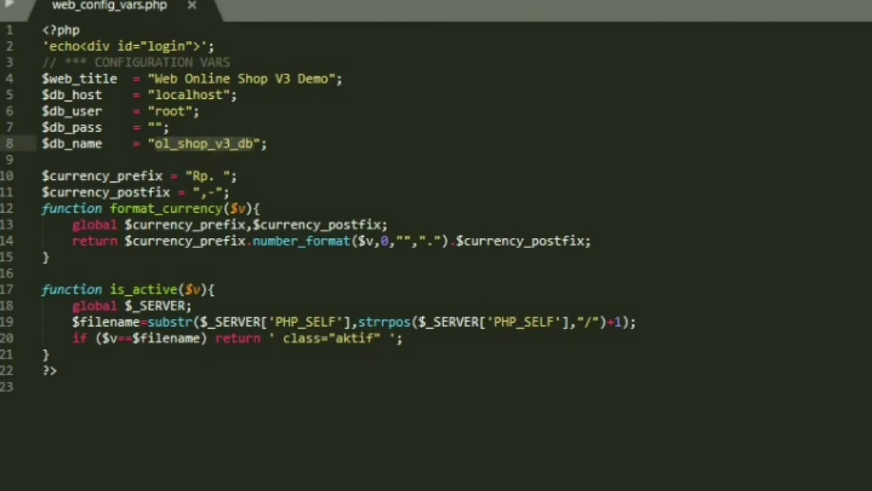
pyautogui.rightClick(208, 140)
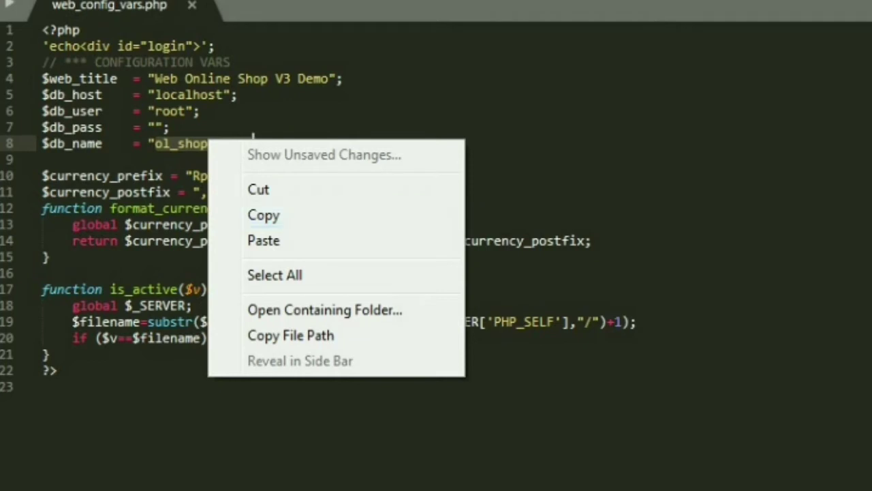
pyautogui.click(264, 214)
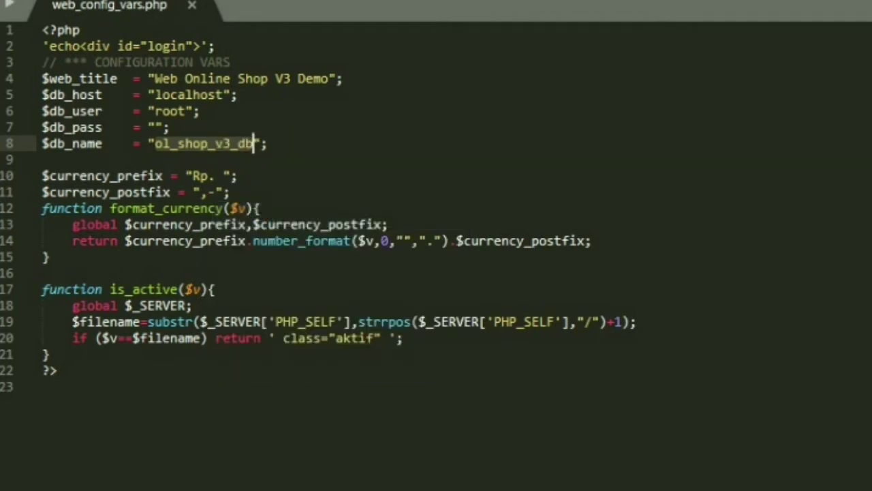
# Step: Switch to phpMyAdmin in Chrome and create a new database with the copied name ol_shop_v3_db
pyautogui.hotkey('alt', 'Tab')
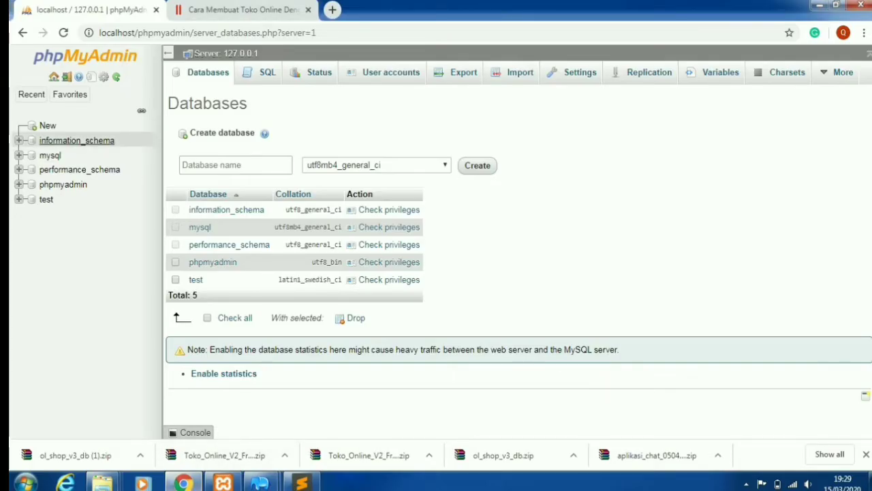
pyautogui.click(48, 126)
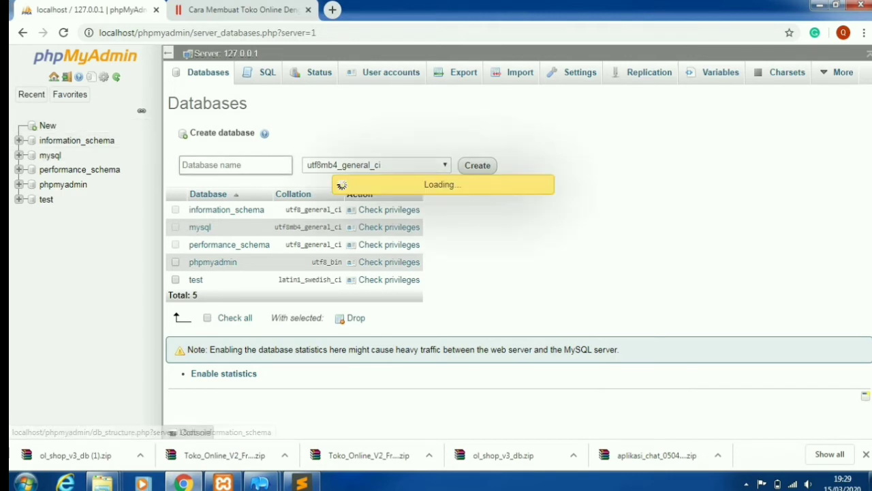
pyautogui.rightClick(220, 165)
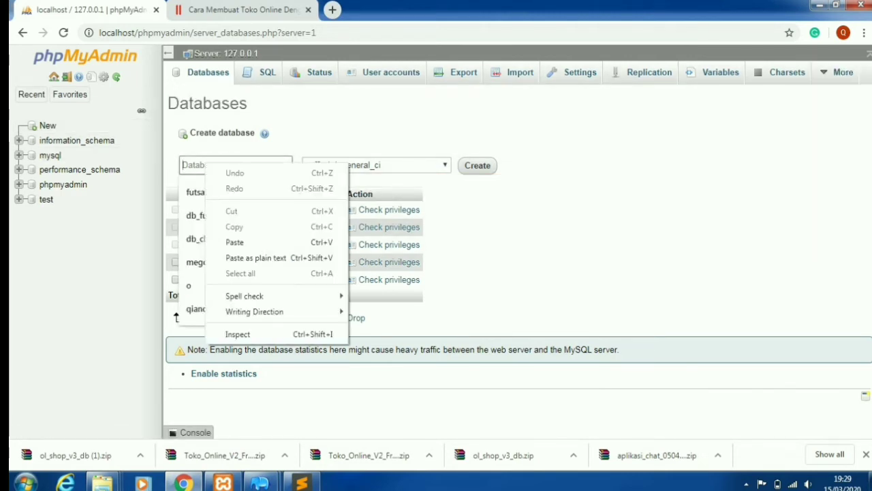
pyautogui.click(235, 242)
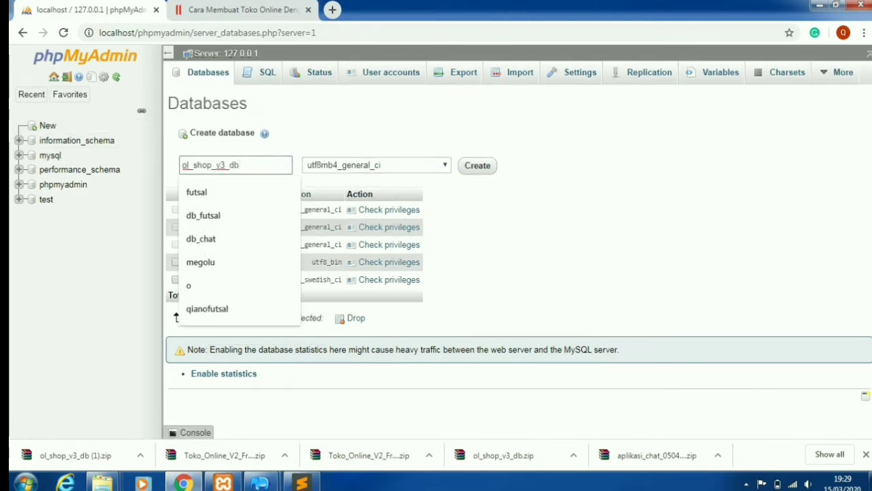
pyautogui.click(477, 165)
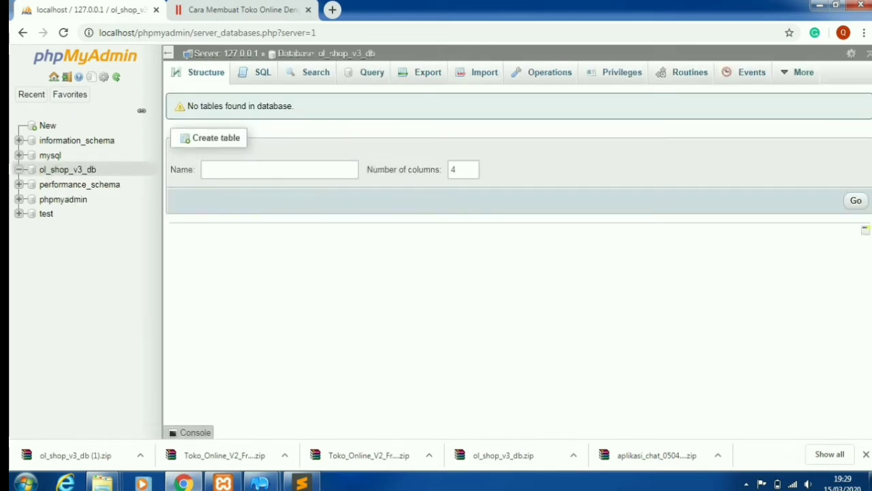
# Step: Choose ol_shop_v3_db.sql from the database folder inside htdocs' Web Penjualan folder as the file to import into the ol_shop_v3_db database
pyautogui.click(484, 72)
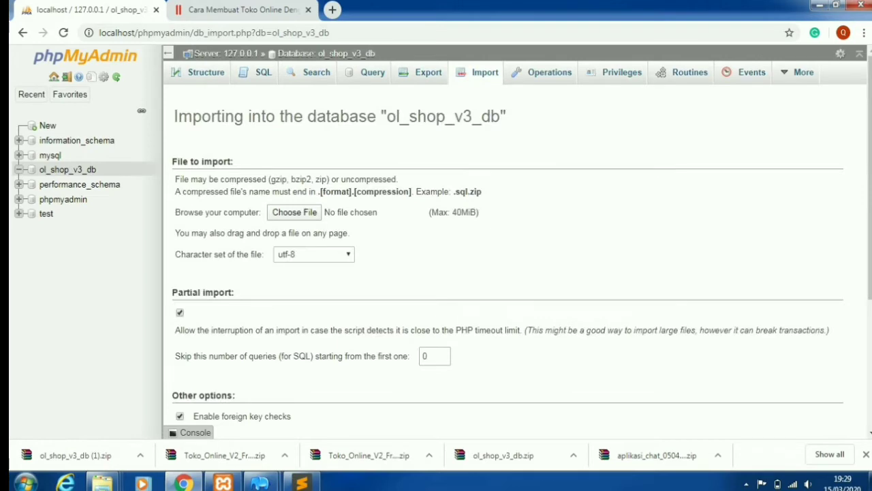
pyautogui.click(294, 212)
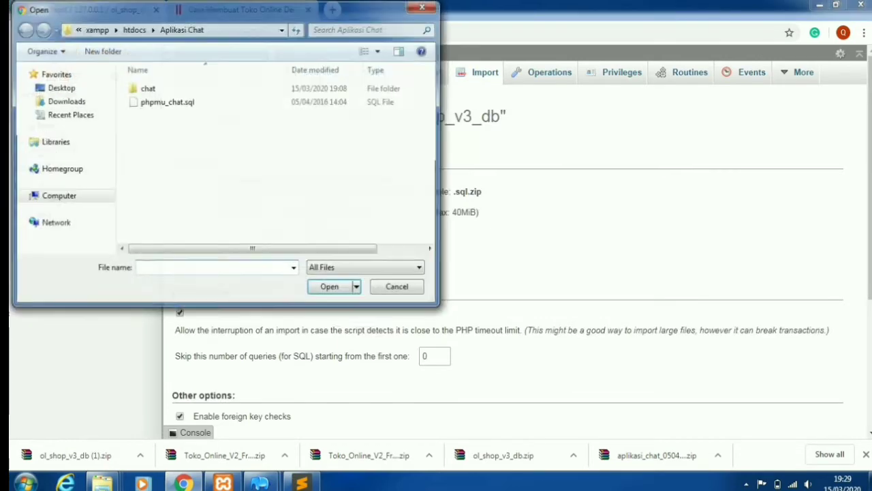
pyautogui.click(134, 29)
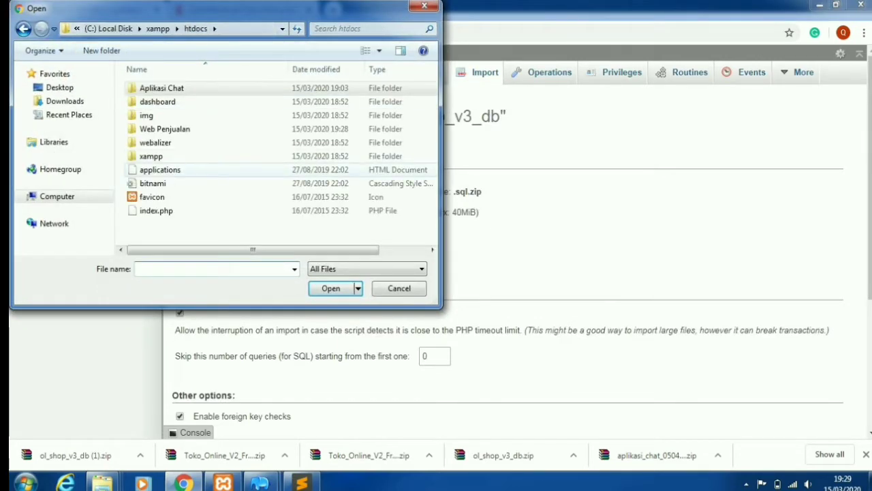
pyautogui.doubleClick(156, 128)
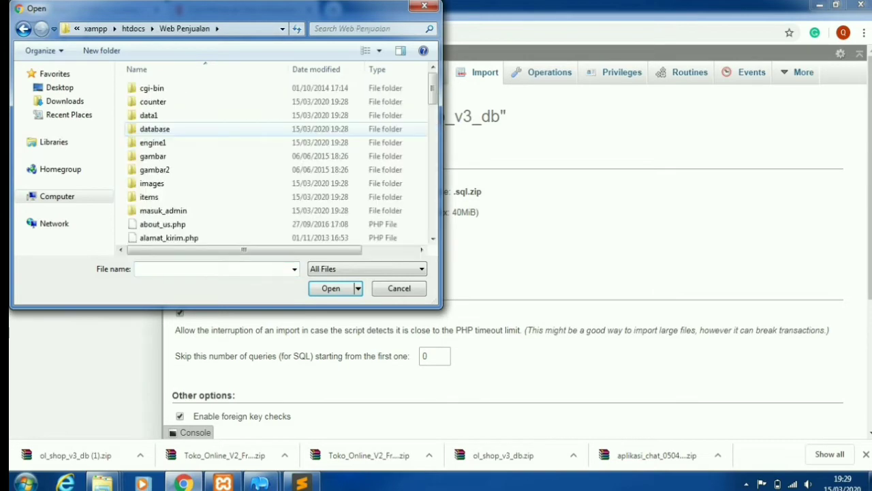
pyautogui.doubleClick(155, 129)
pyautogui.click(175, 88)
pyautogui.click(331, 288)
# Step: Run the import of the chosen SQL file with the default options and open the ol_shop_v3_db database
pyautogui.scroll(-3, 504, 273)
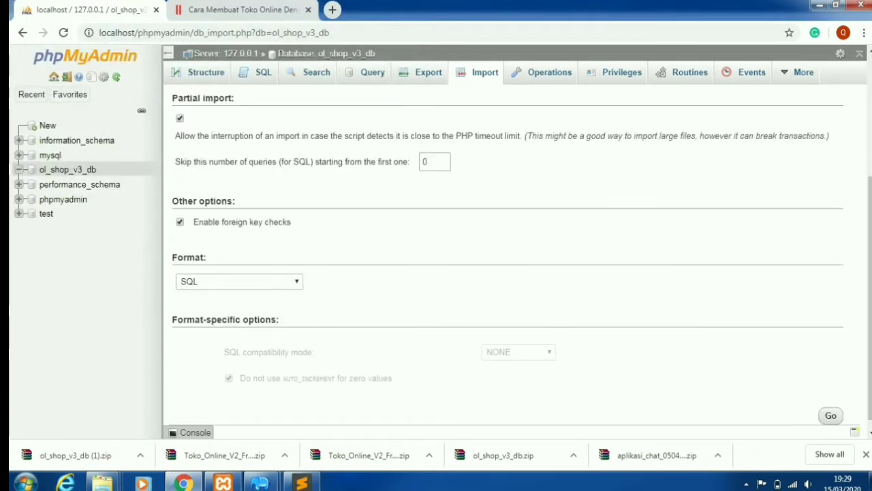
pyautogui.scroll(-1, 521, 261)
pyautogui.click(831, 403)
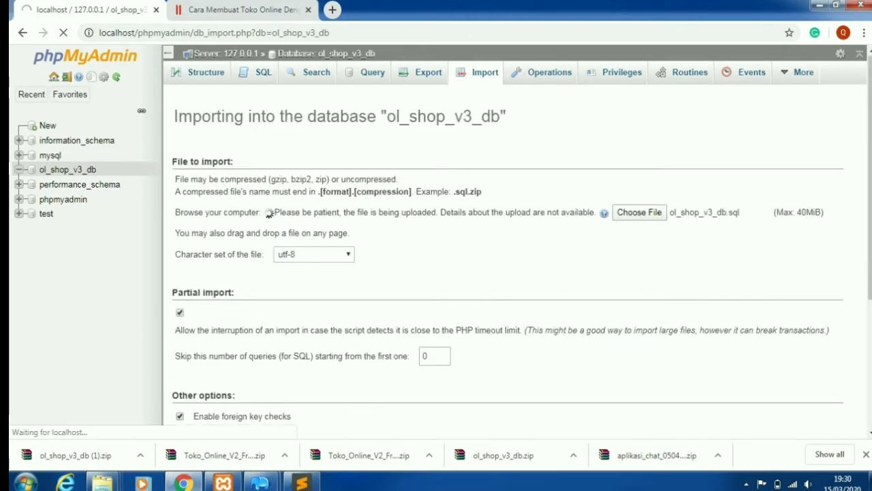
pyautogui.scroll(-3, 269, 214)
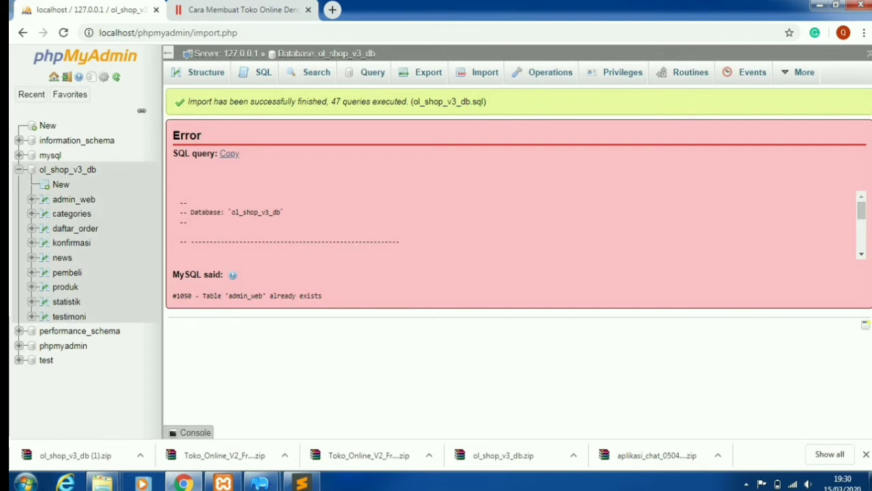
pyautogui.click(68, 169)
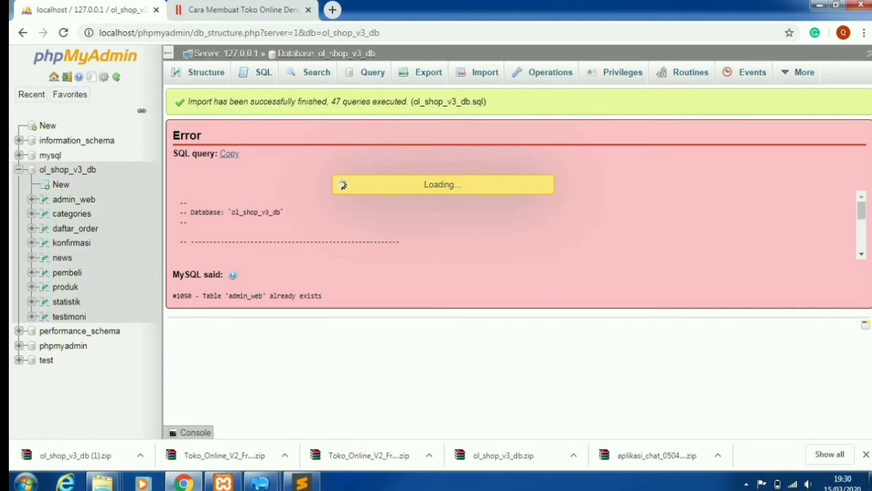
# Step: Load localhost/Web Penjualan/ in the browser tab showing the toko online tutorial page
pyautogui.hotkey('ctrl', 'Tab')
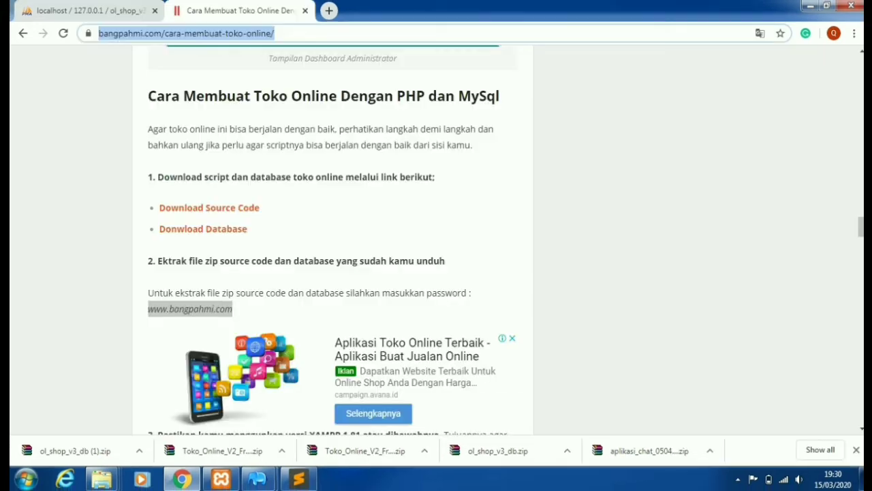
pyautogui.write('lpo')
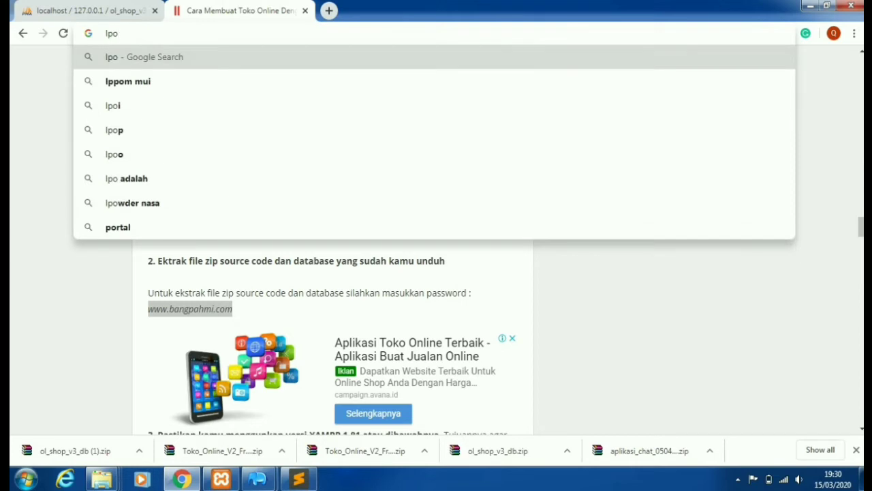
pyautogui.press('BackSpace')
pyautogui.write('o')
pyautogui.press('BackSpace')
pyautogui.press('BackSpace')
pyautogui.write('ol')
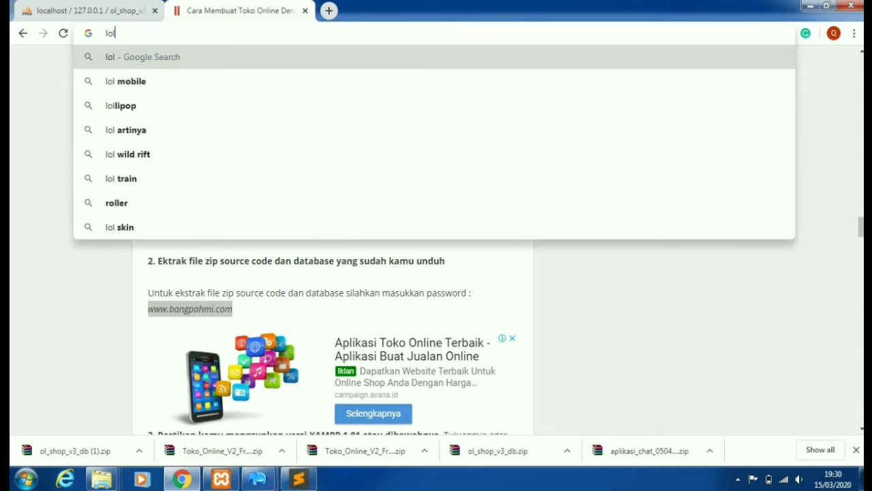
pyautogui.press('BackSpace')
pyautogui.write('calh')
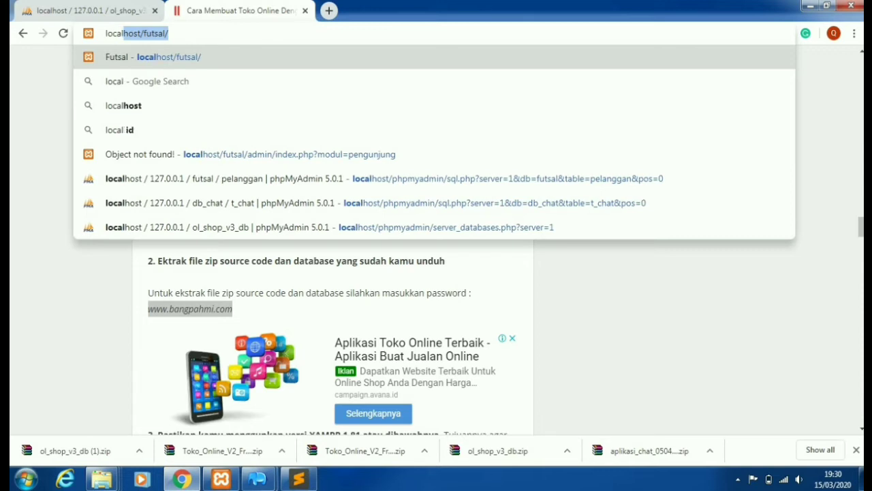
pyautogui.write('ost/')
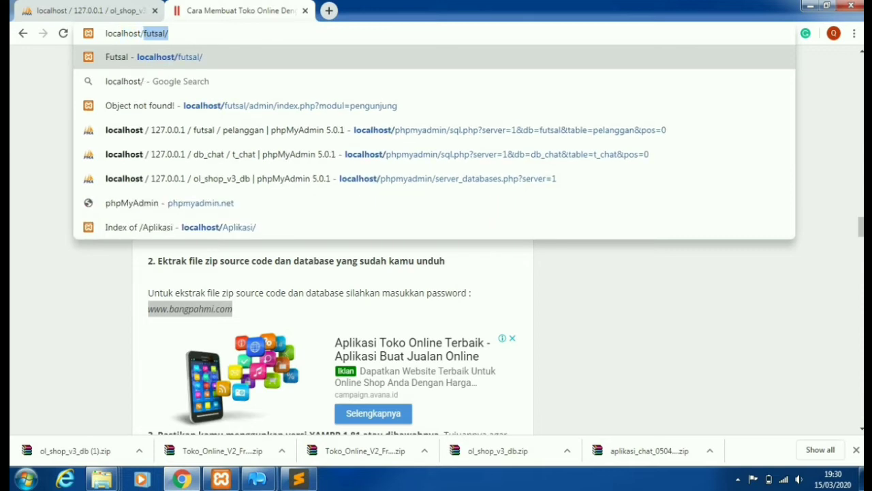
pyautogui.write('Web')
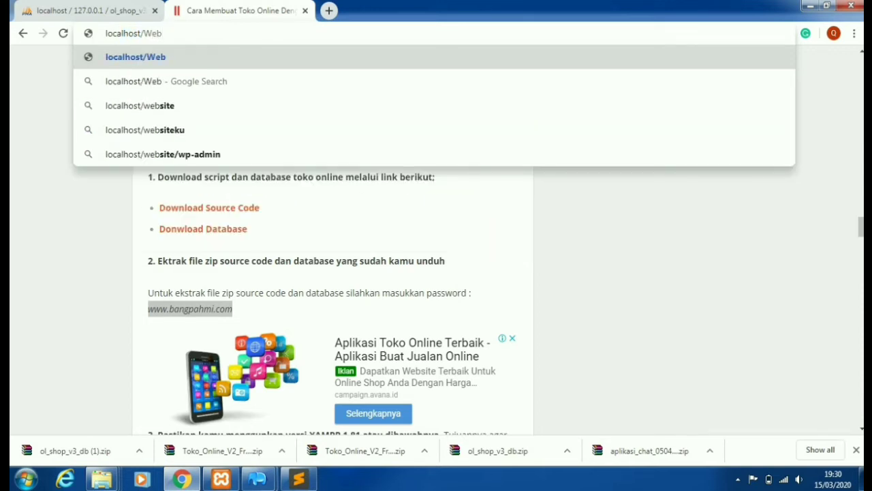
pyautogui.write(' Penjua')
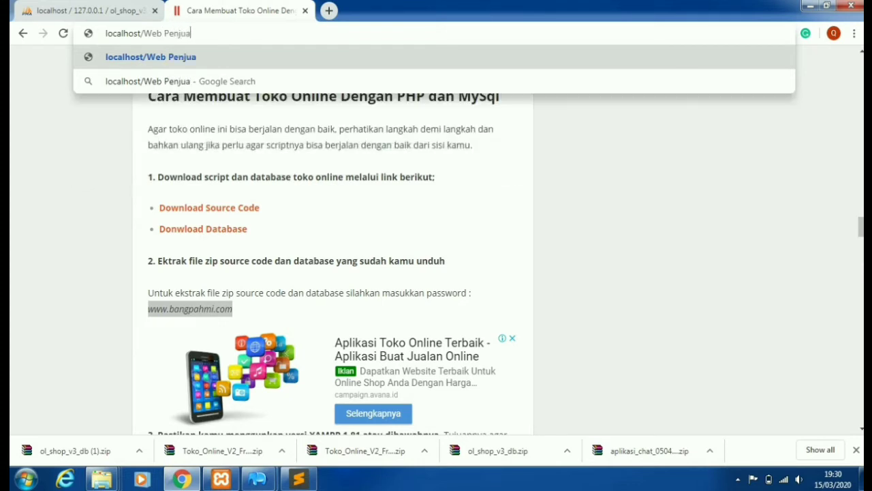
pyautogui.write('lan/')
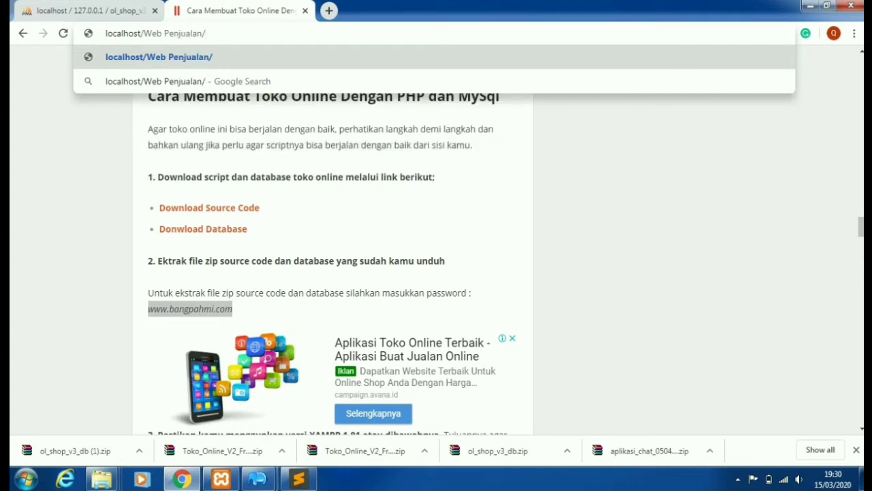
pyautogui.press('Return')
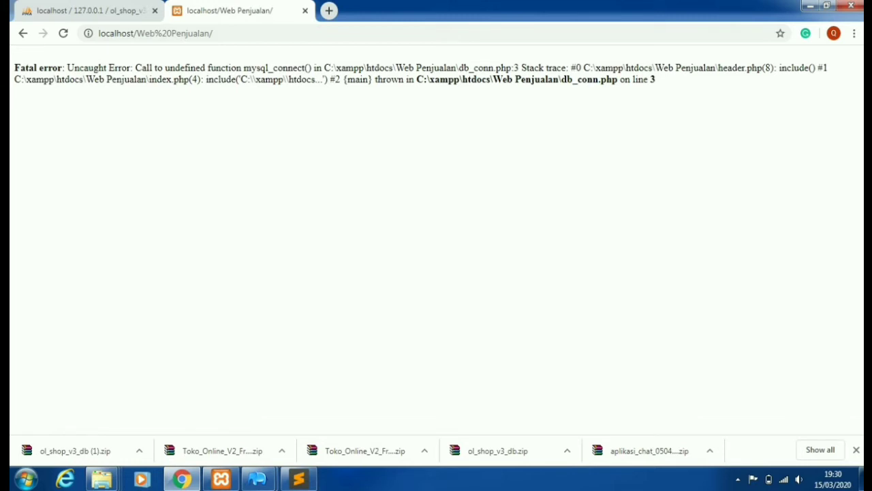
# Step: Check the function and file path named in the page's error, and open db_conn.php from the Web Penjualan folder in Sublime Text
pyautogui.moveTo(267, 68); pyautogui.dragTo(243, 69)
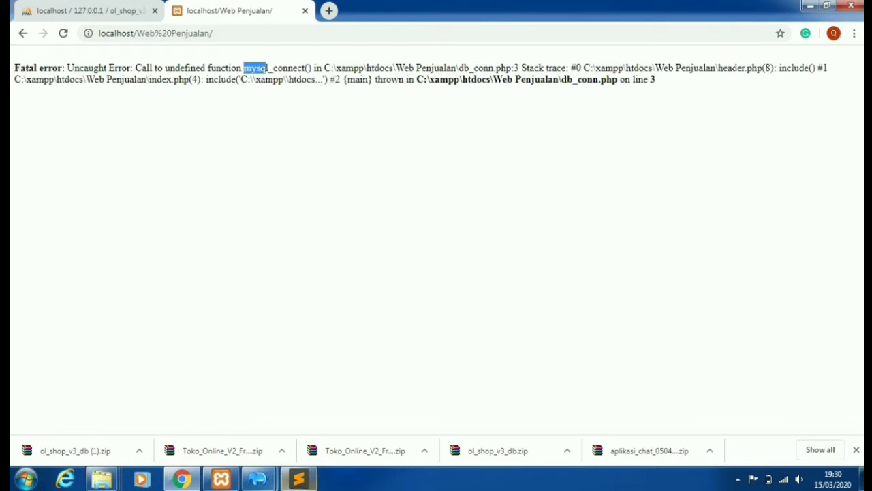
pyautogui.click(299, 479)
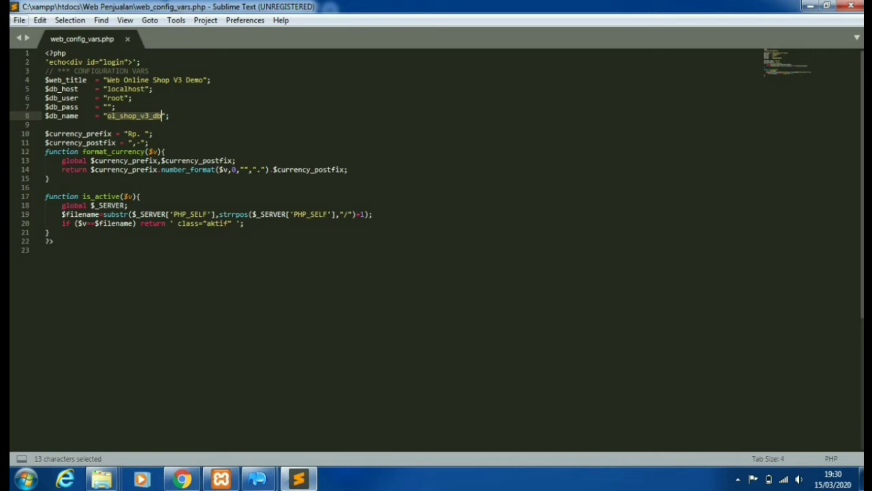
pyautogui.click(181, 478)
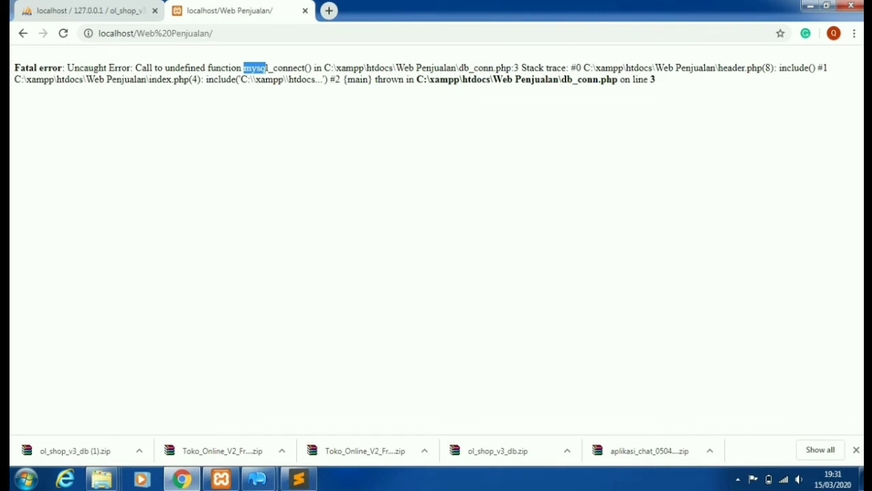
pyautogui.moveTo(416, 79); pyautogui.dragTo(613, 79)
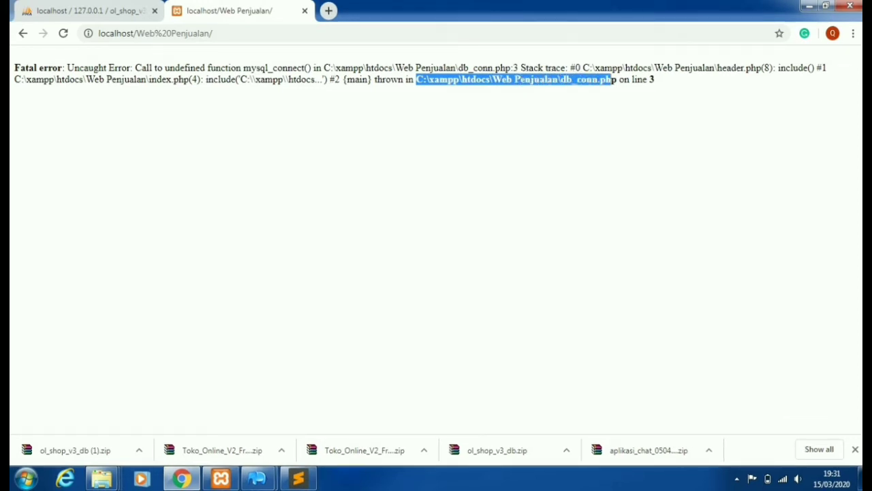
pyautogui.click(298, 478)
pyautogui.click(19, 20)
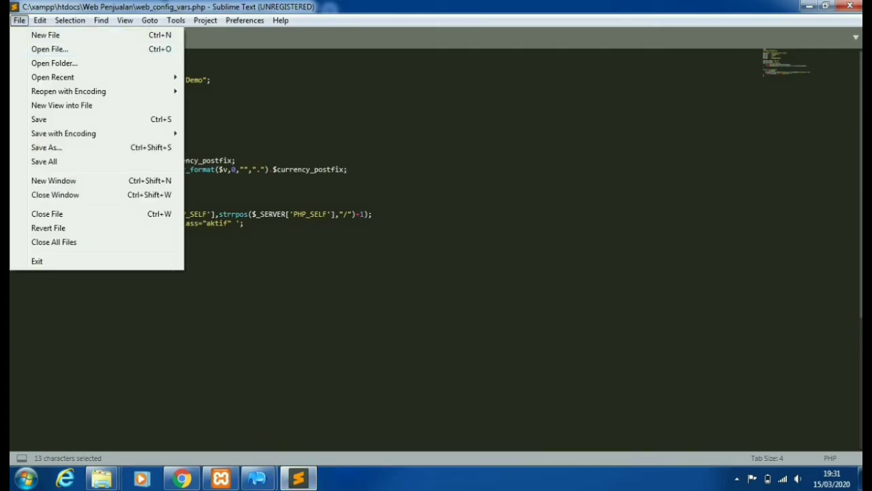
pyautogui.click(49, 48)
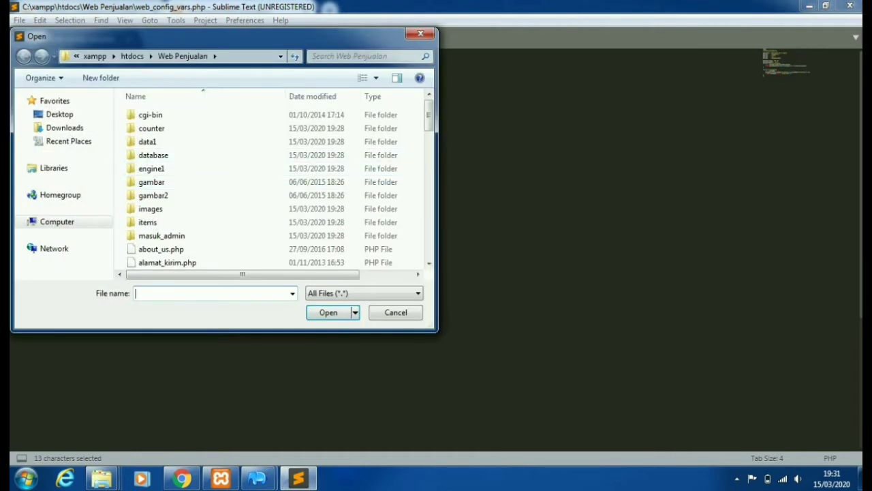
pyautogui.scroll(-6, 299, 116)
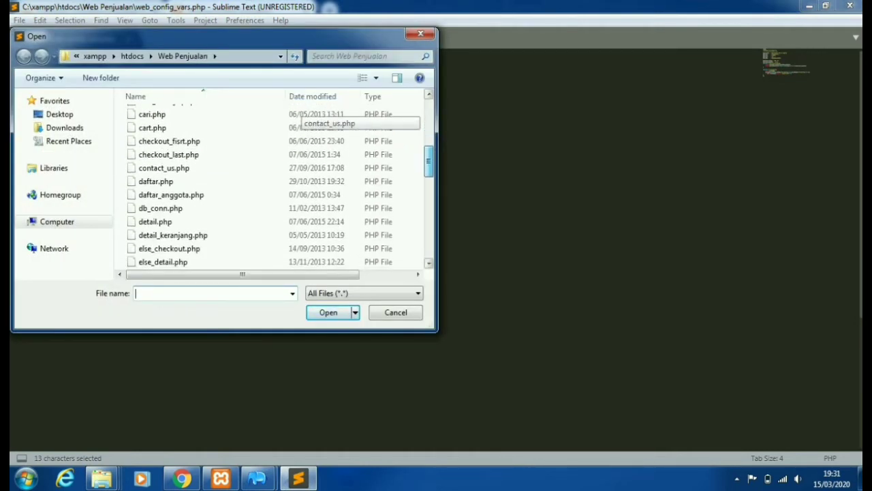
pyautogui.scroll(-1, 273, 184)
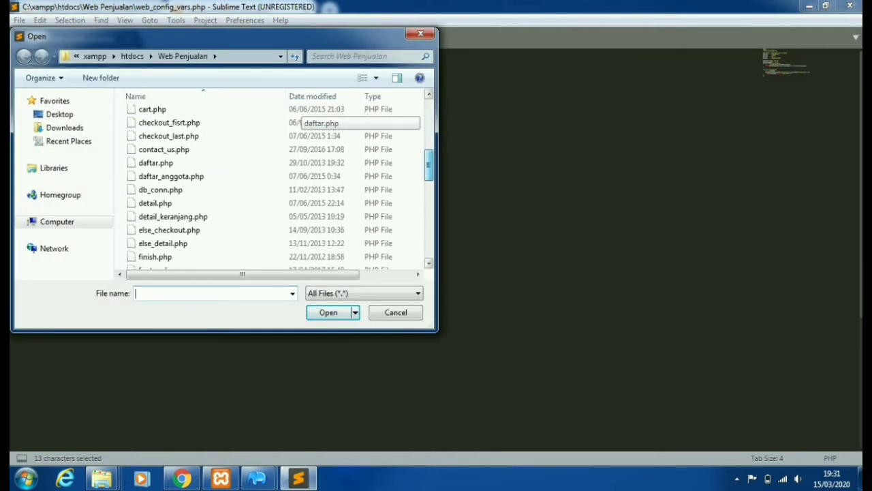
pyautogui.doubleClick(229, 189)
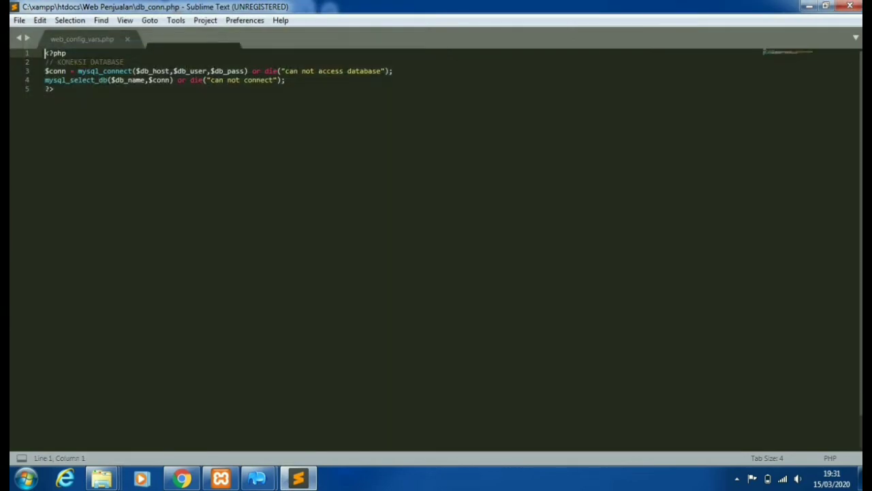
pyautogui.click(52, 71)
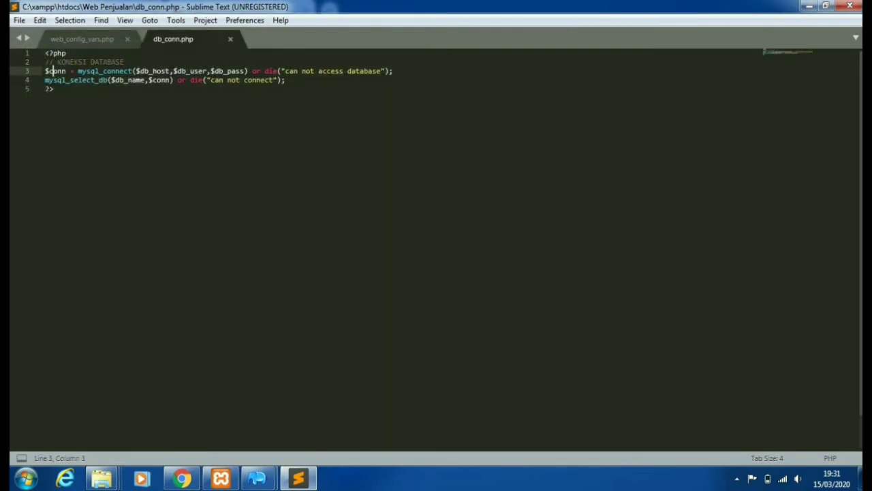
# Step: Check the mysql_connect call in db_conn.php, and restart the MySQL-to-MySQLi converter tool with a fresh welcome page
pyautogui.moveTo(96, 71); pyautogui.dragTo(100, 71)
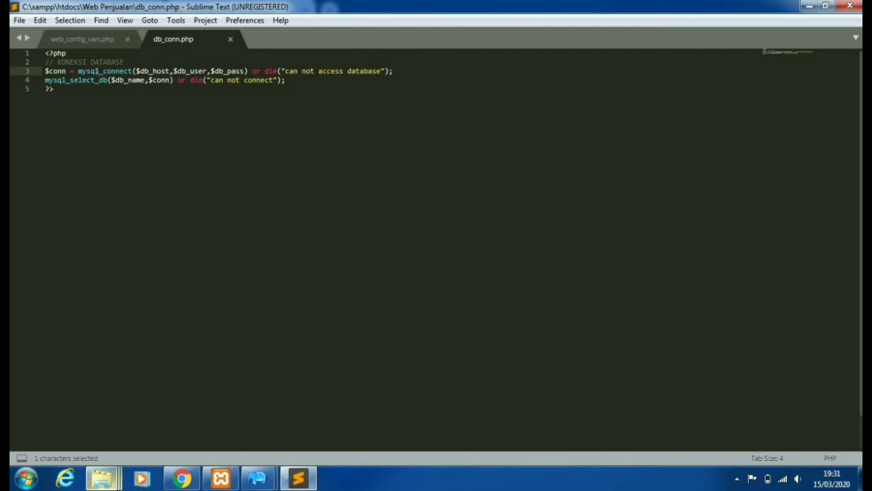
pyautogui.click(809, 7)
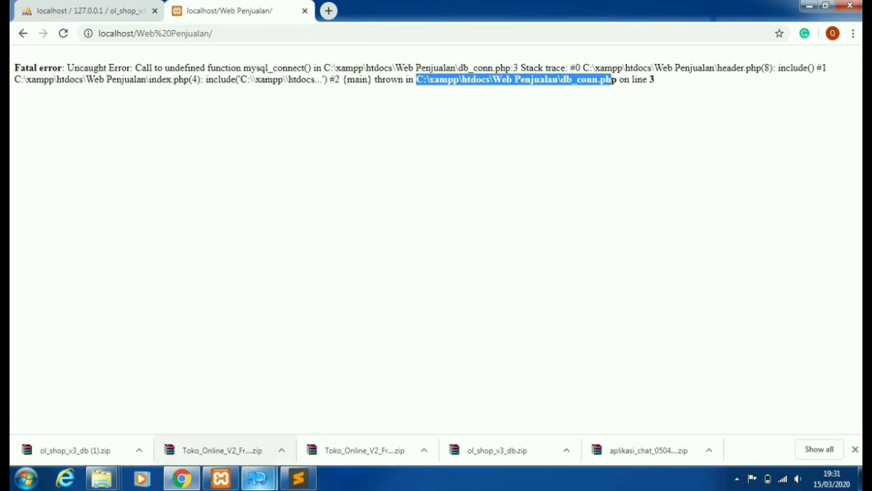
pyautogui.click(257, 479)
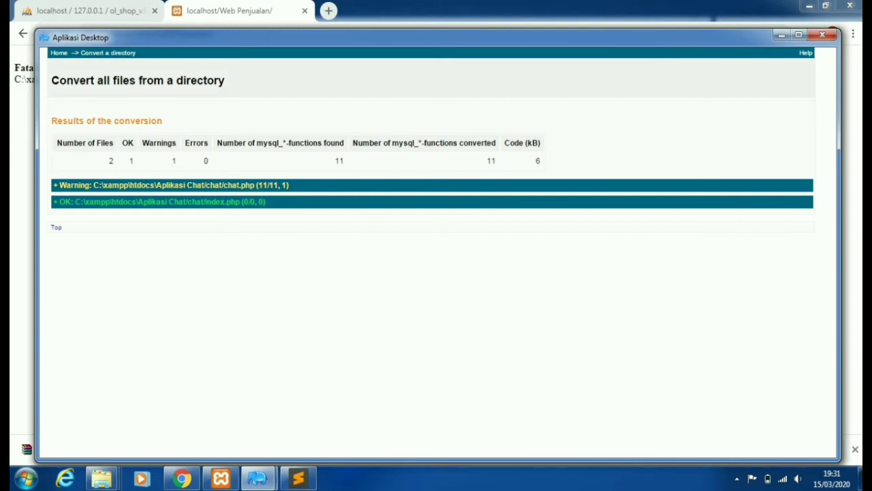
pyautogui.click(822, 35)
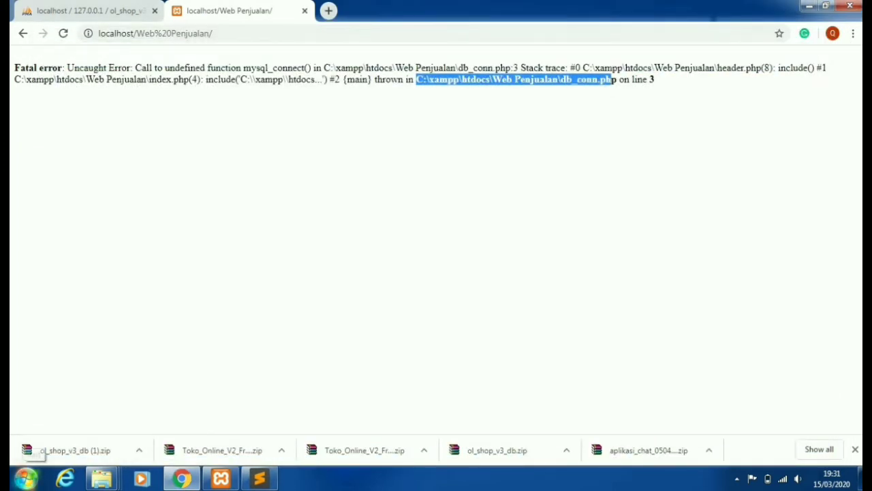
pyautogui.click(26, 479)
pyautogui.click(85, 348)
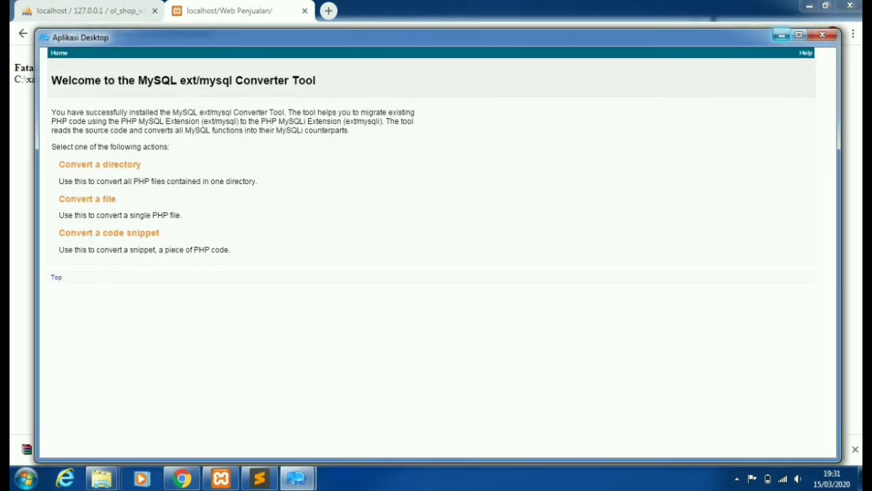
pyautogui.click(782, 35)
# Step: Open the Web Penjualan folder inside htdocs in the file explorer and copy its full path
pyautogui.moveTo(103, 479)
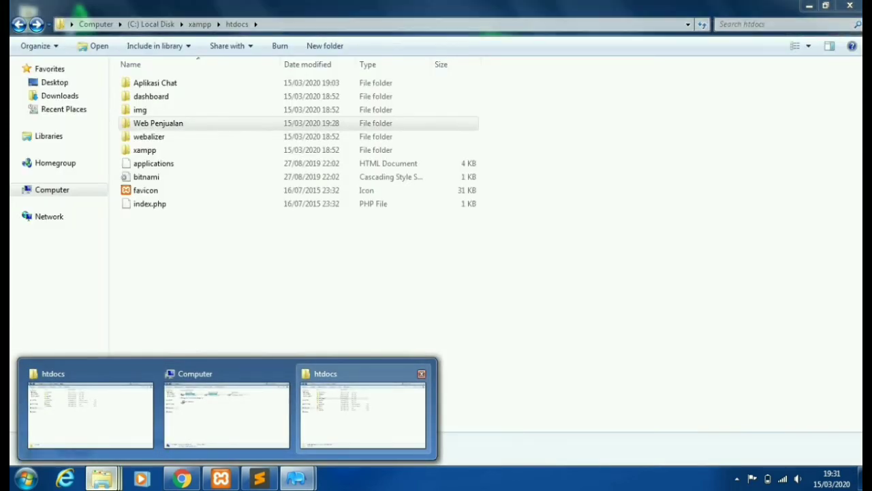
pyautogui.click(362, 408)
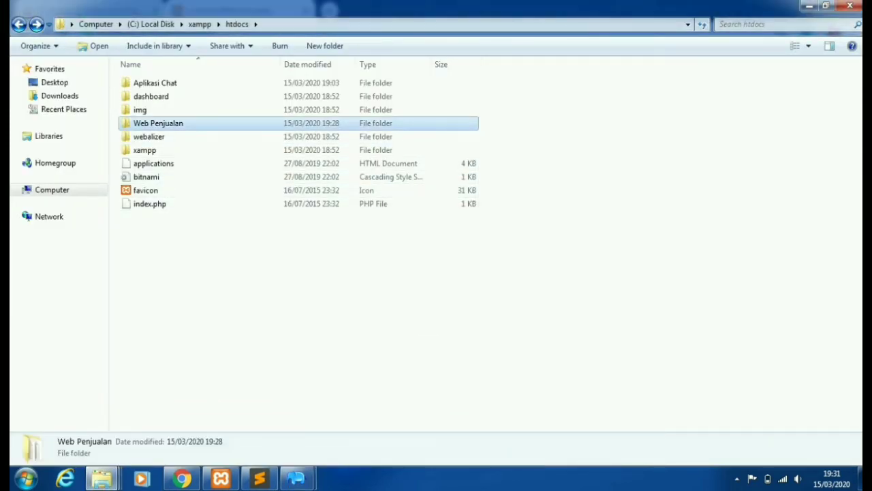
pyautogui.press('Return')
pyautogui.hotkey('alt', 'd')
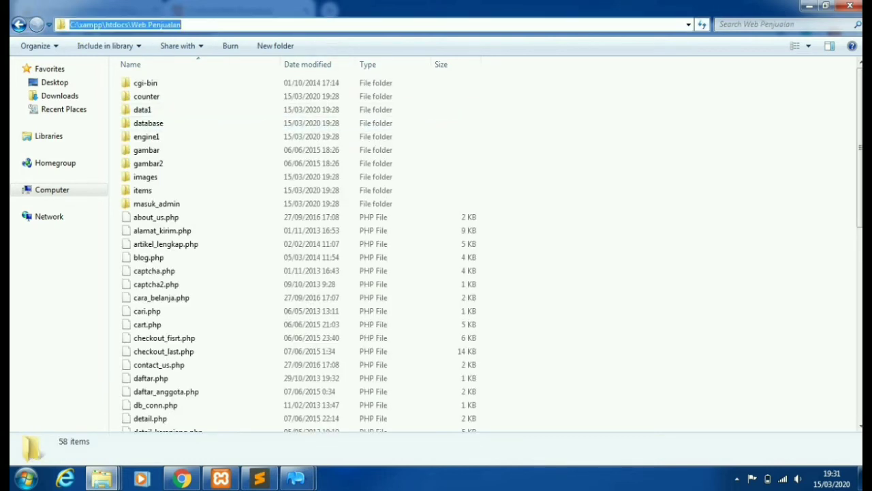
pyautogui.rightClick(165, 23)
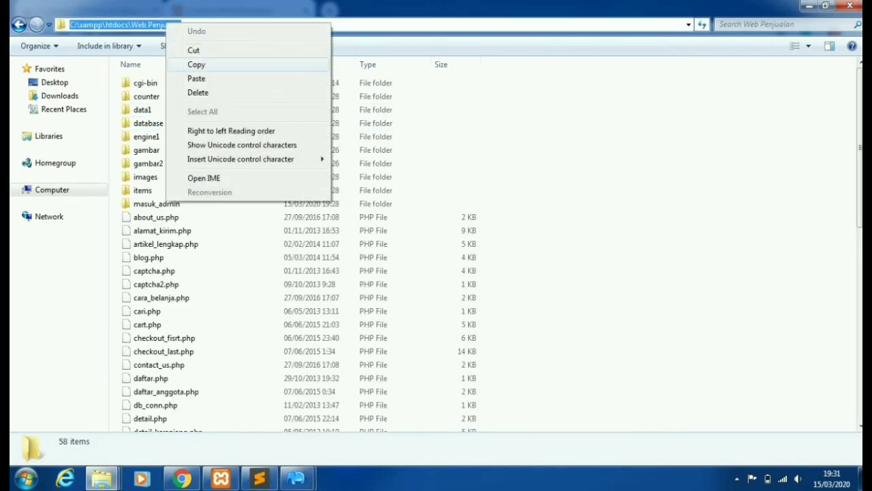
pyautogui.click(198, 62)
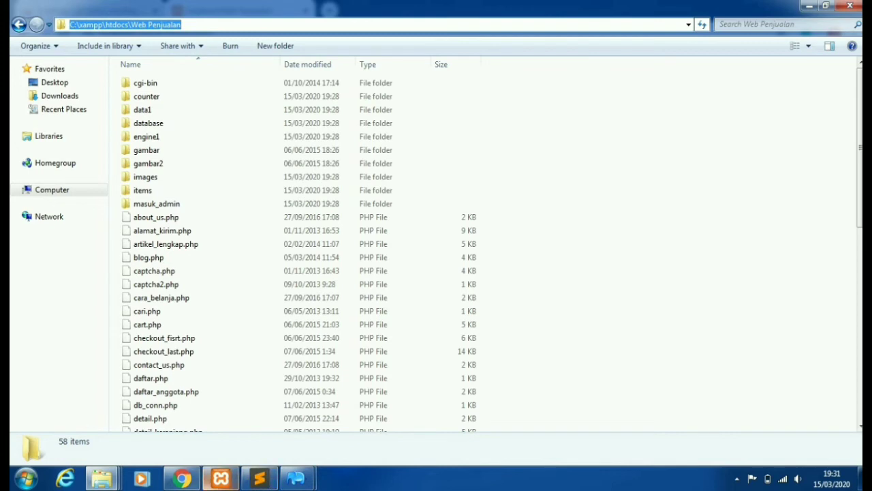
# Step: Start a directory conversion in the converter tool with C:\xampp\htdocs\Web Penjualan as the directory
pyautogui.moveTo(181, 479)
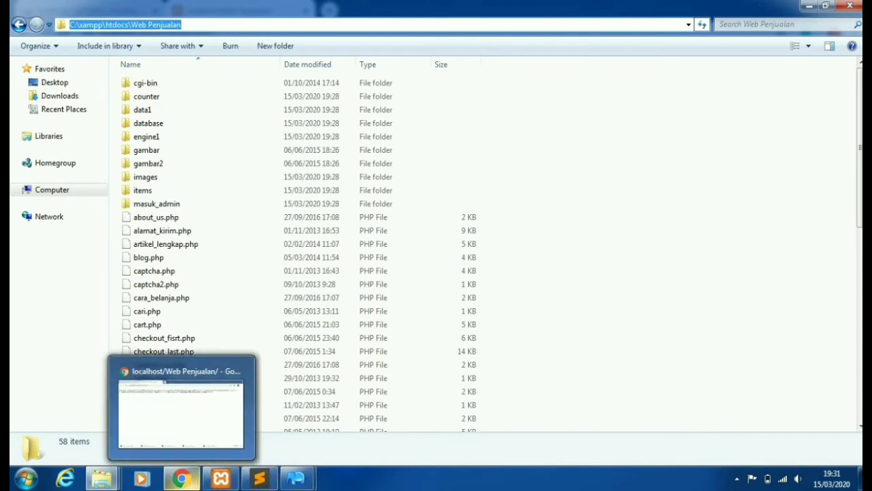
pyautogui.click(181, 409)
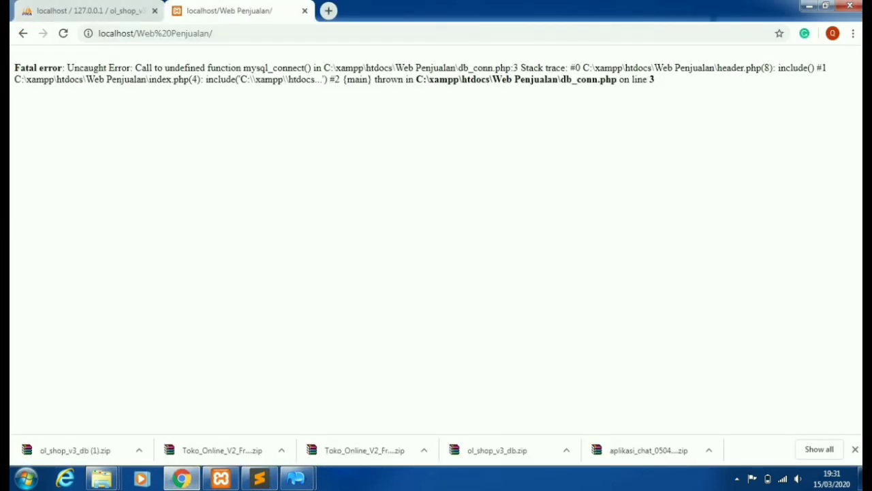
pyautogui.moveTo(259, 479)
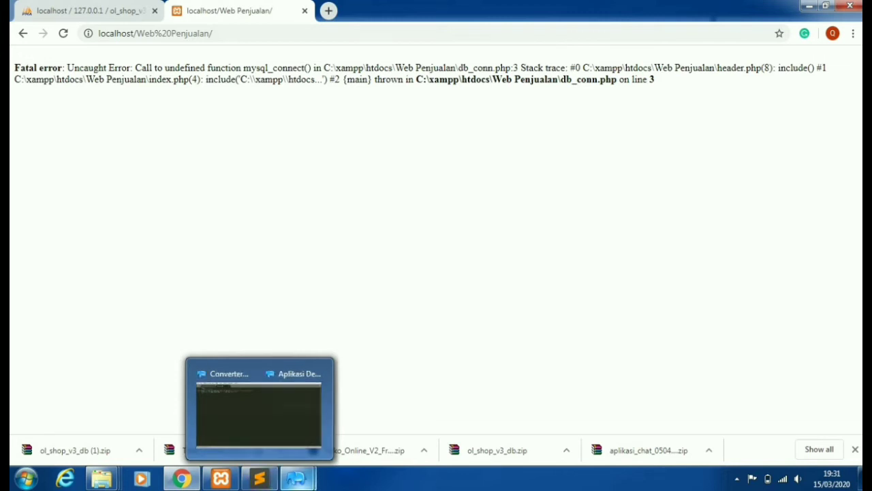
pyautogui.click(370, 409)
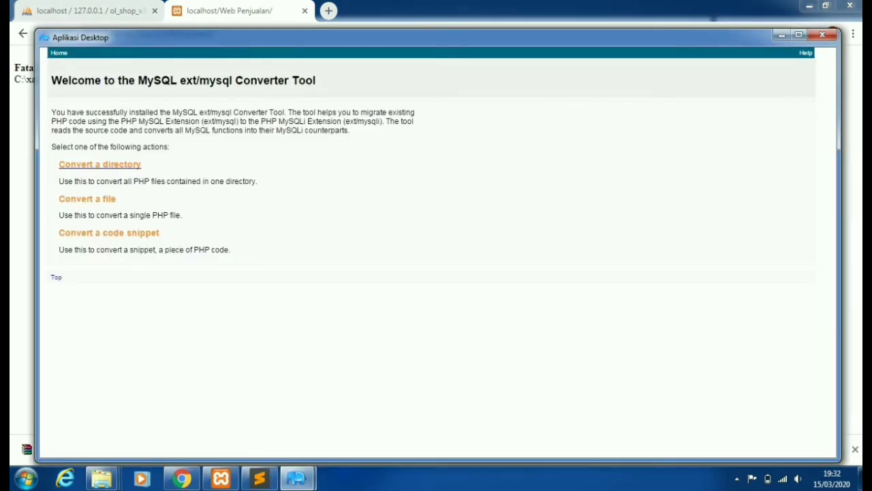
pyautogui.click(99, 164)
pyautogui.click(188, 190)
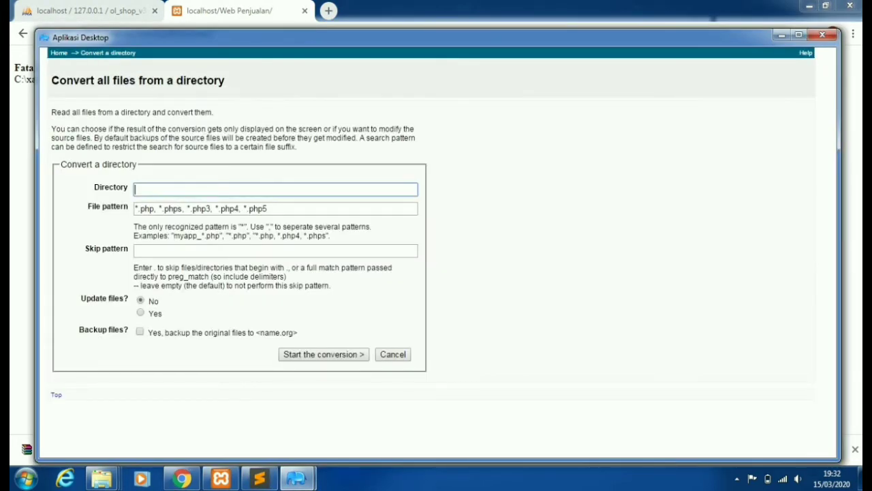
pyautogui.rightClick(189, 192)
pyautogui.click(219, 261)
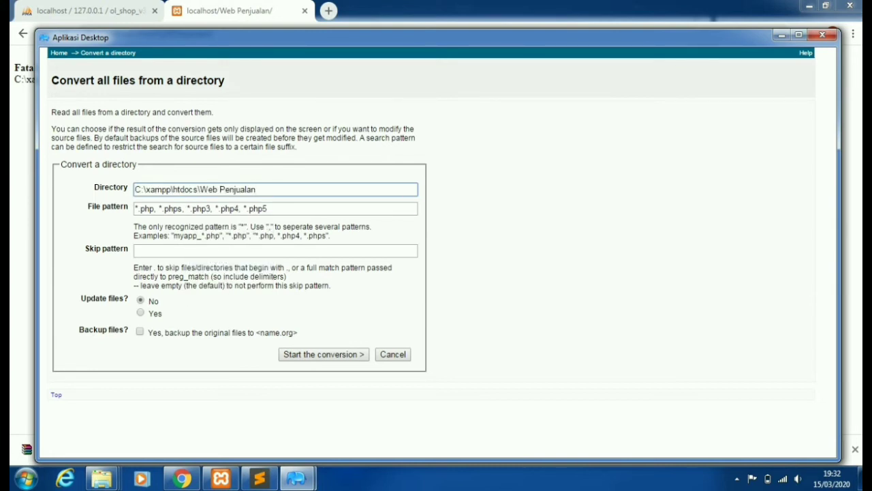
# Step: Enable updating the source files and backing up the originals, and run the directory conversion
pyautogui.press('Tab')
pyautogui.press('Tab')
pyautogui.press('Tab')
pyautogui.press('Down')
pyautogui.press('Tab')
pyautogui.press('space')
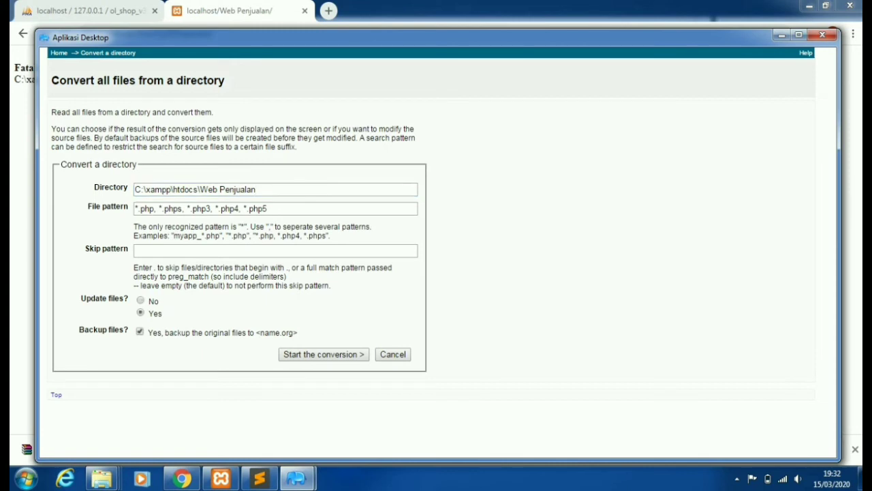
pyautogui.press('Tab')
pyautogui.press('Return')
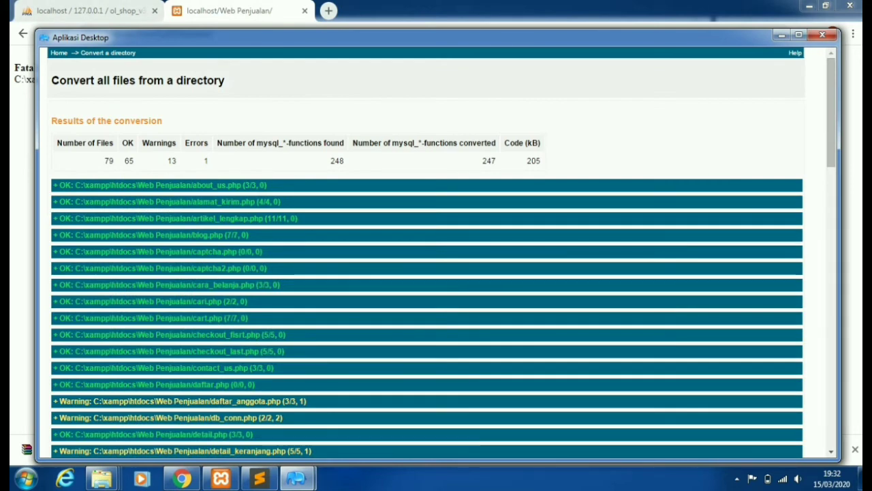
pyautogui.scroll(-10, 427, 317)
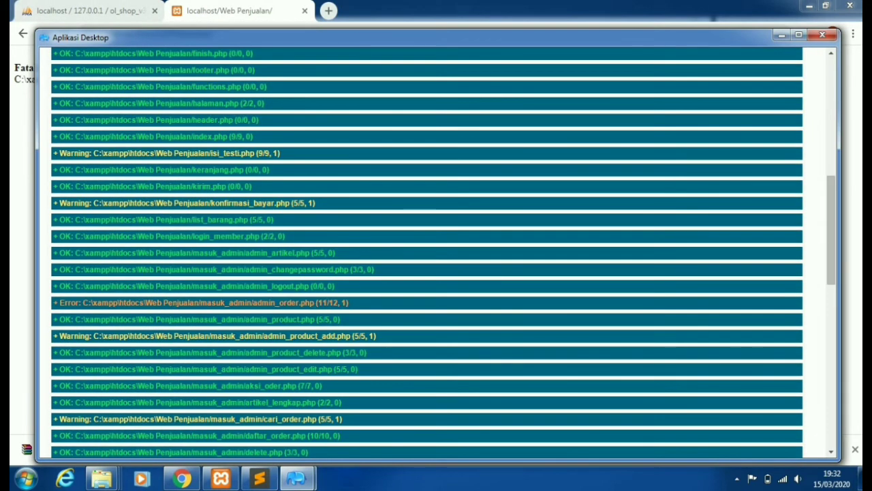
# Step: Reload localhost/Web Penjualan/ in the browser and look over the shop's home page
pyautogui.hotkey('alt', 'F4')
pyautogui.press('F5')
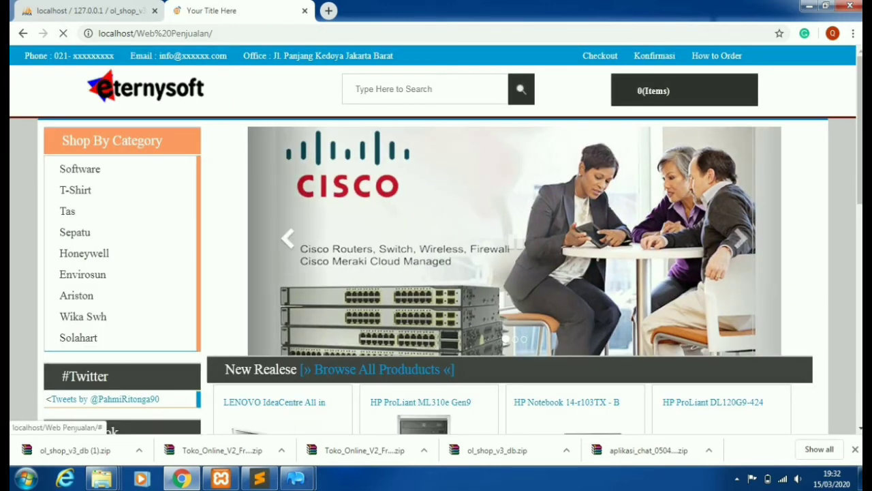
pyautogui.scroll(-7, 243, 127)
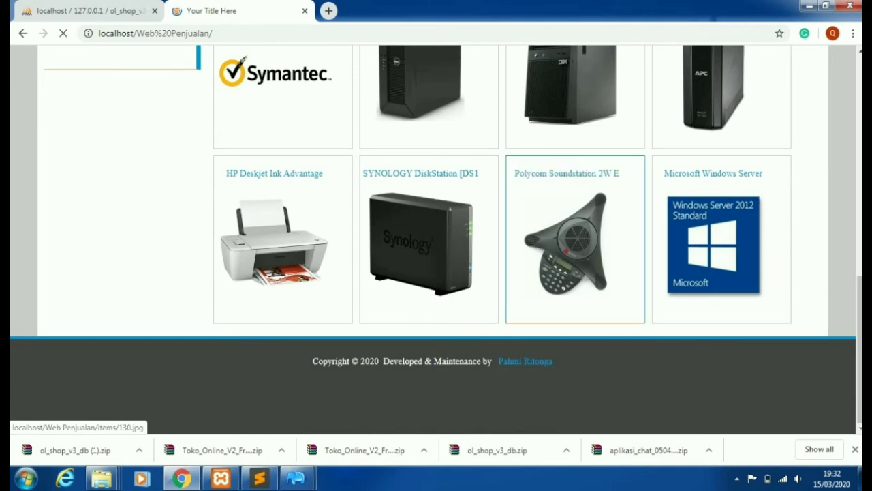
pyautogui.scroll(10, 545, 238)
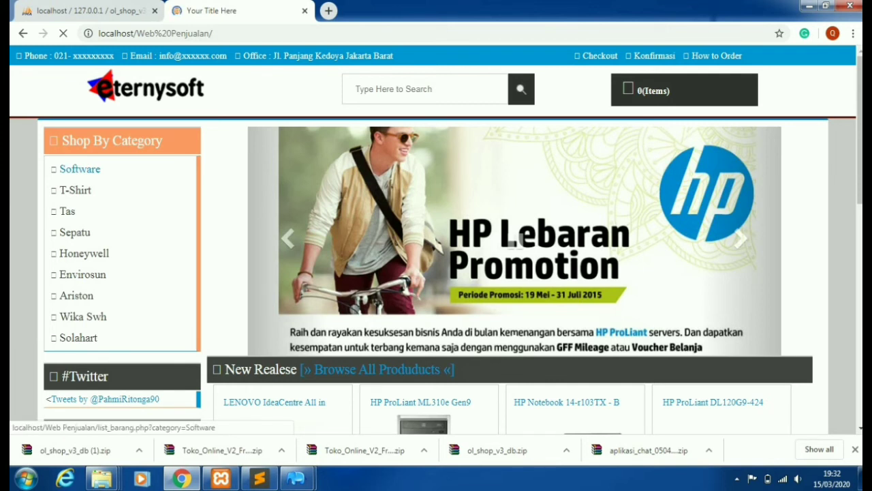
# Step: Review the converter's summary and per-file list of results for the Web Penjualan directory
pyautogui.moveTo(295, 478)
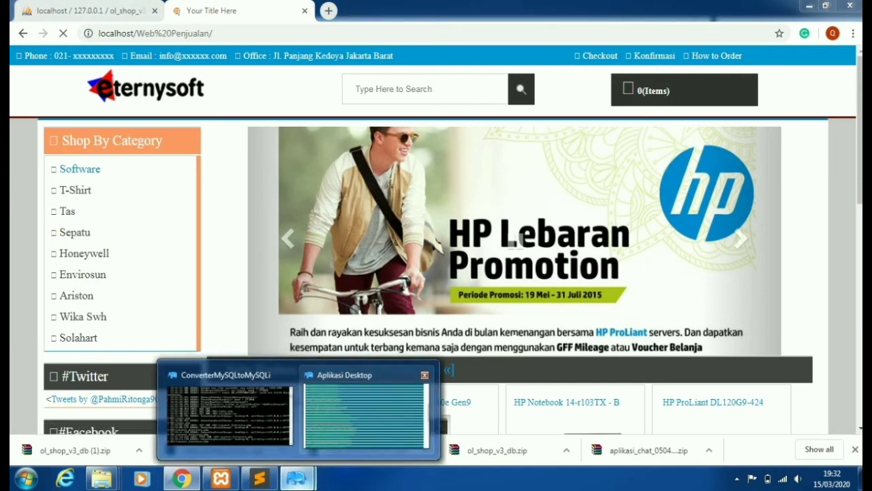
pyautogui.click(366, 409)
pyautogui.scroll(-10, 427, 238)
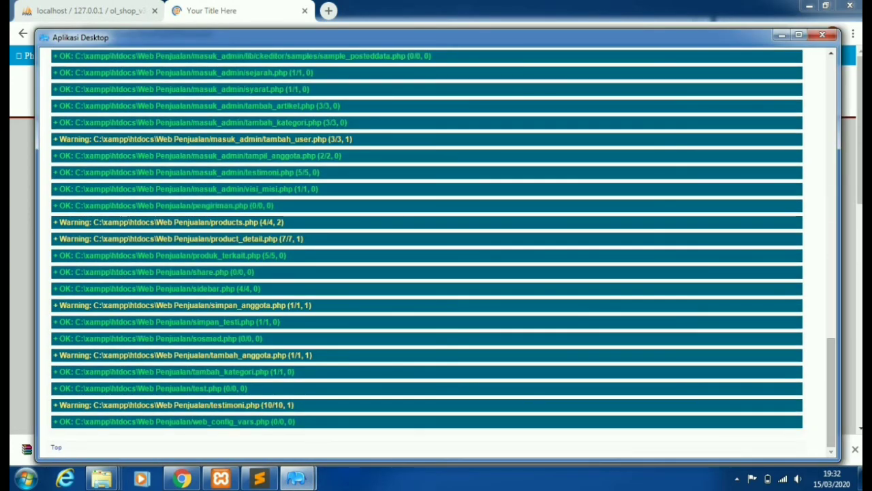
pyautogui.scroll(15, 427, 253)
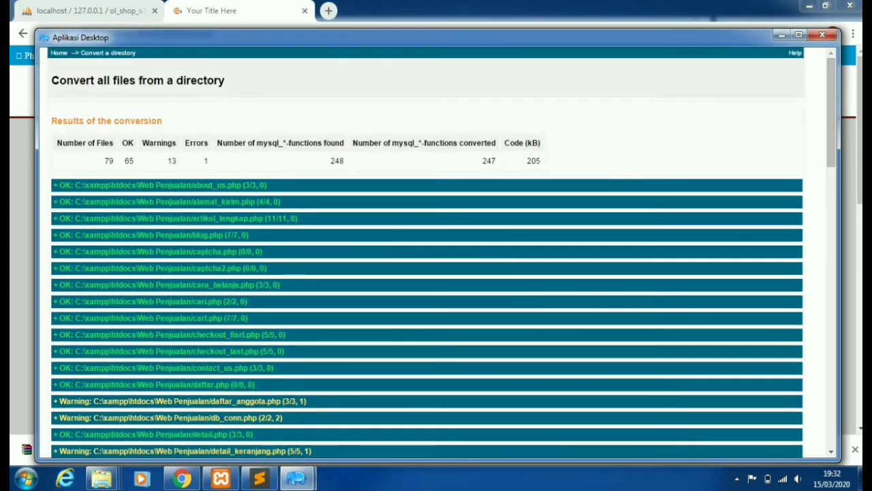
pyautogui.click(781, 35)
# Step: Look through the products on the shop's home page and open the Honeywell category
pyautogui.scroll(-10, 436, 239)
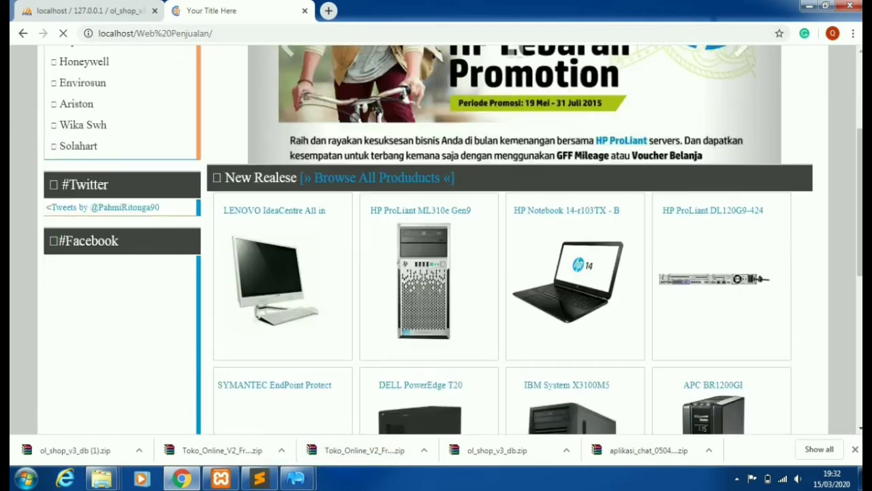
pyautogui.scroll(-2, 436, 238)
pyautogui.scroll(15, 436, 239)
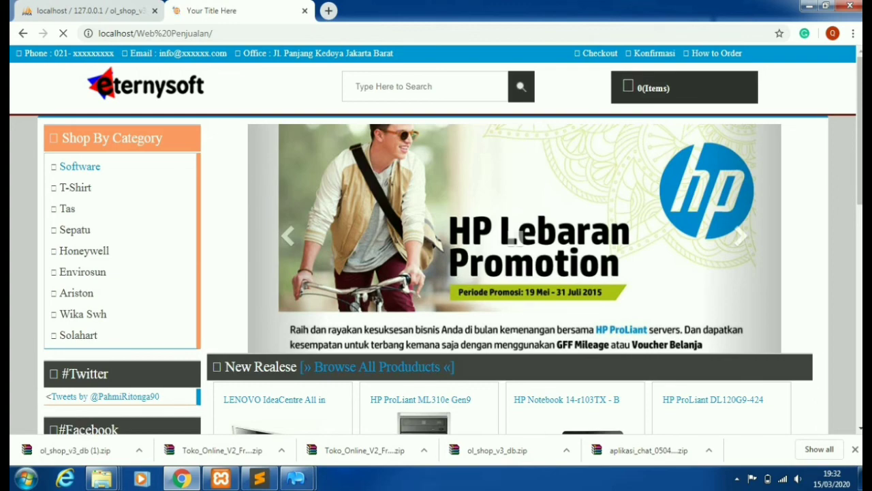
pyautogui.scroll(-4, 515, 237)
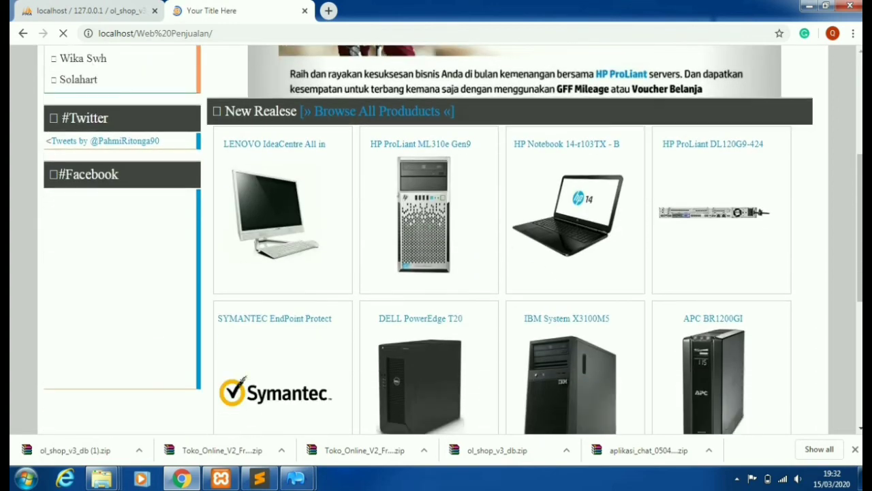
pyautogui.scroll(-4, 515, 175)
pyautogui.scroll(7, 516, 175)
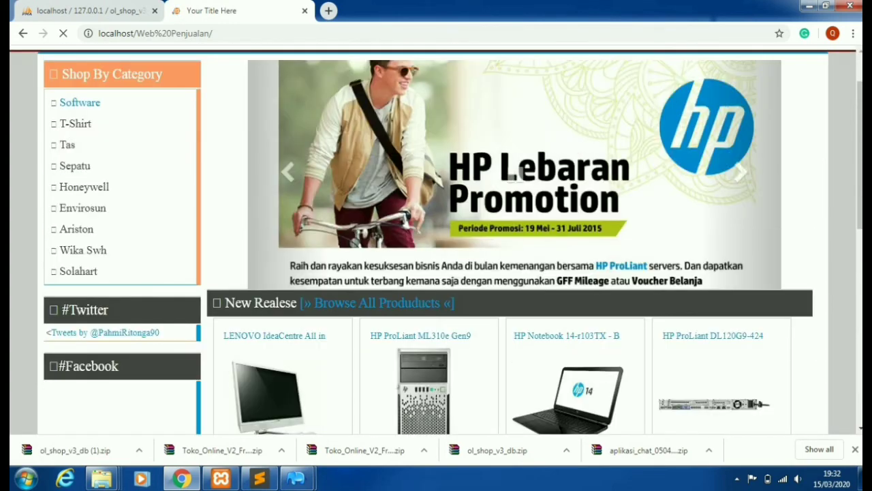
pyautogui.scroll(1, 516, 174)
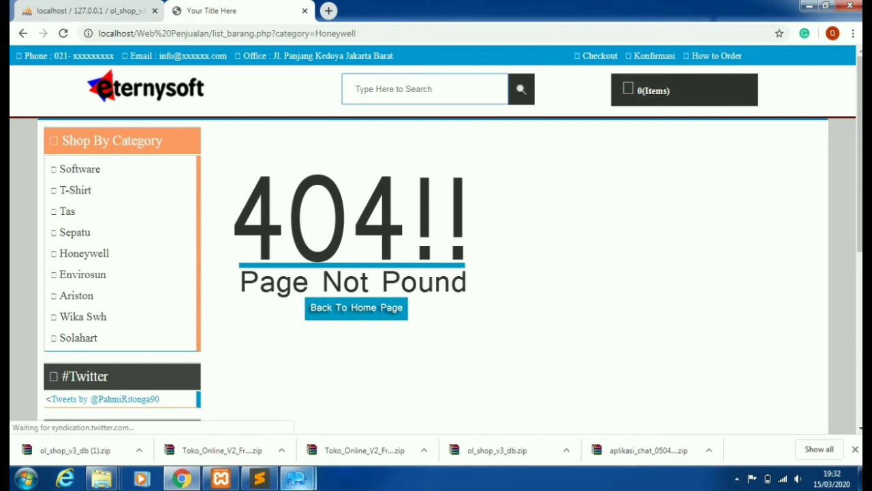
# Step: Recheck the converter's file list for errors and warnings, and look over the shop's Honeywell category page
pyautogui.moveTo(295, 479)
pyautogui.click(367, 409)
pyautogui.scroll(-15, 427, 273)
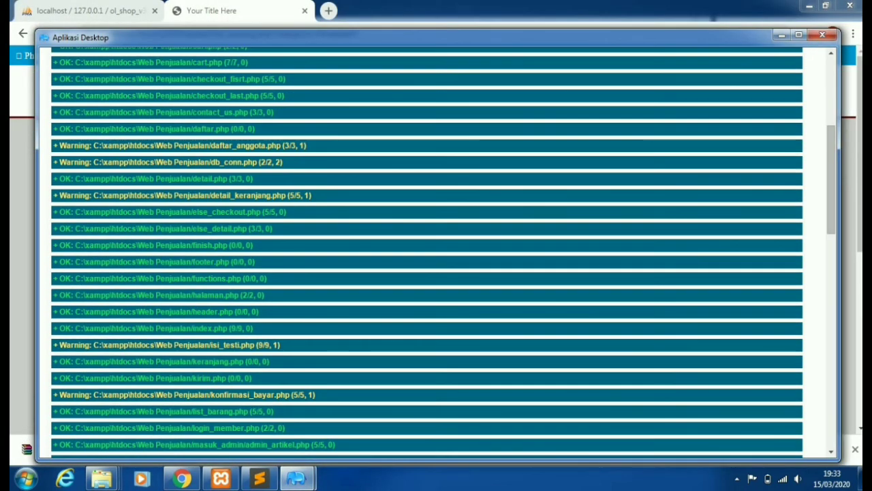
pyautogui.scroll(5, 427, 252)
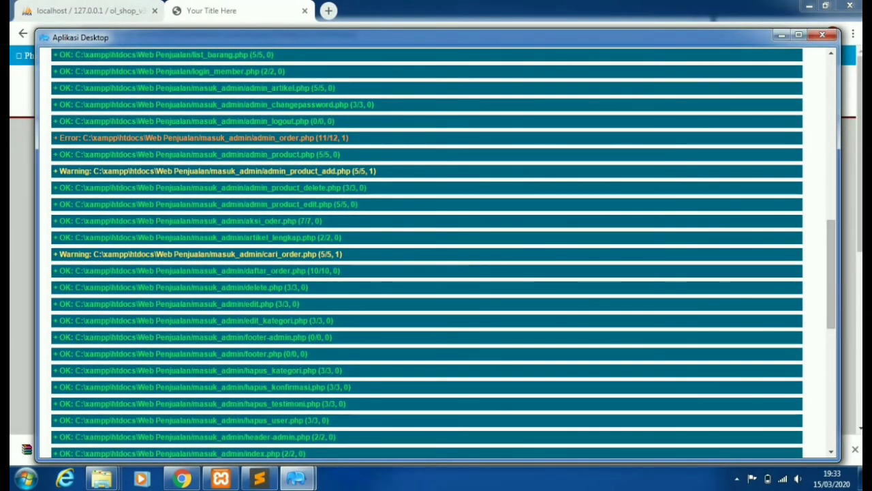
pyautogui.scroll(-10, 427, 252)
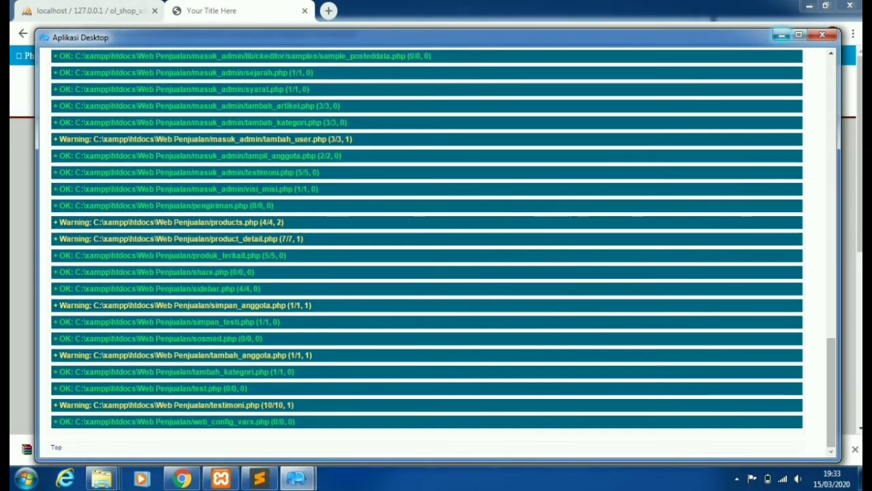
pyautogui.hotkey('alt', 'F4')
pyautogui.scroll(-5, 436, 239)
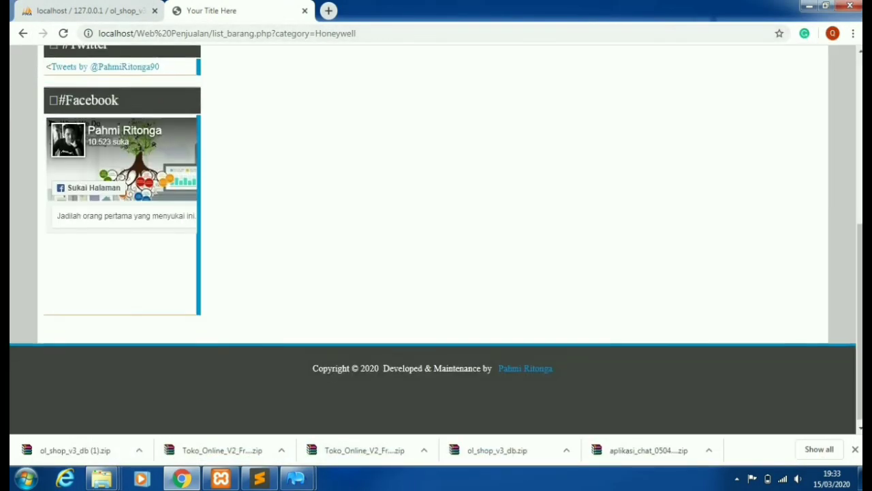
pyautogui.scroll(5, 436, 239)
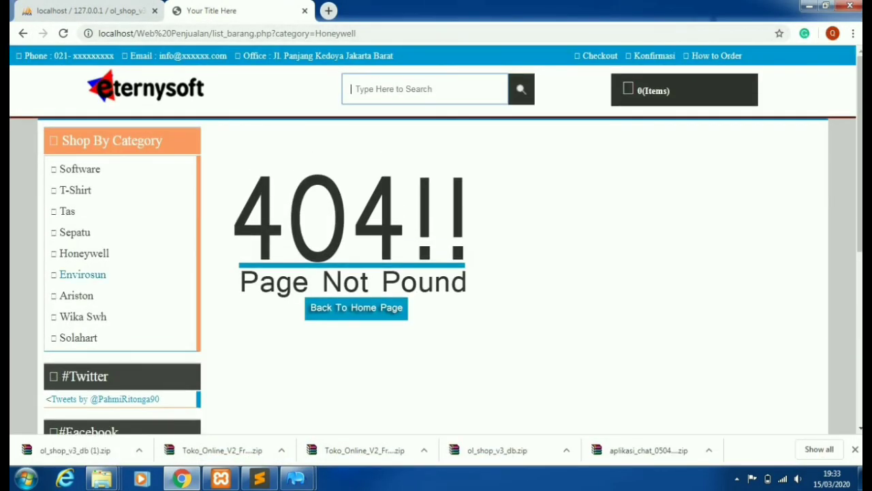
# Step: Open the shop's Envirosun and Wika Swh categories and look over the Wika Swh page
pyautogui.click(83, 274)
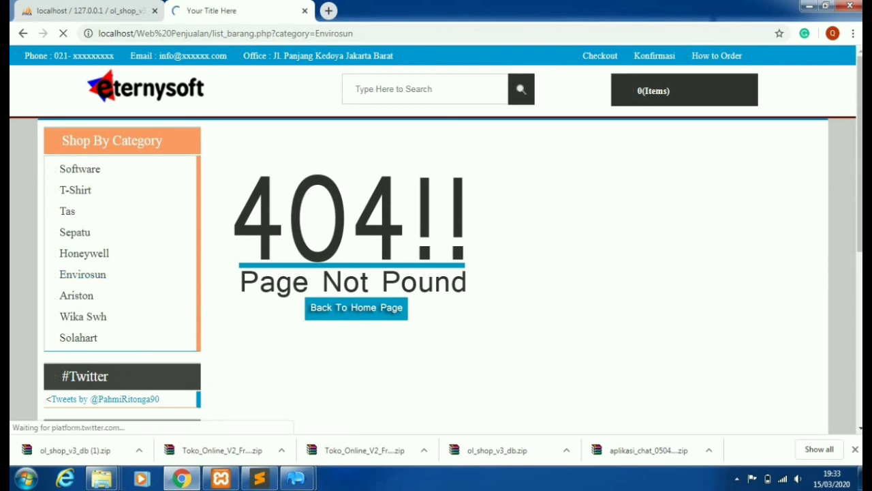
pyautogui.click(82, 317)
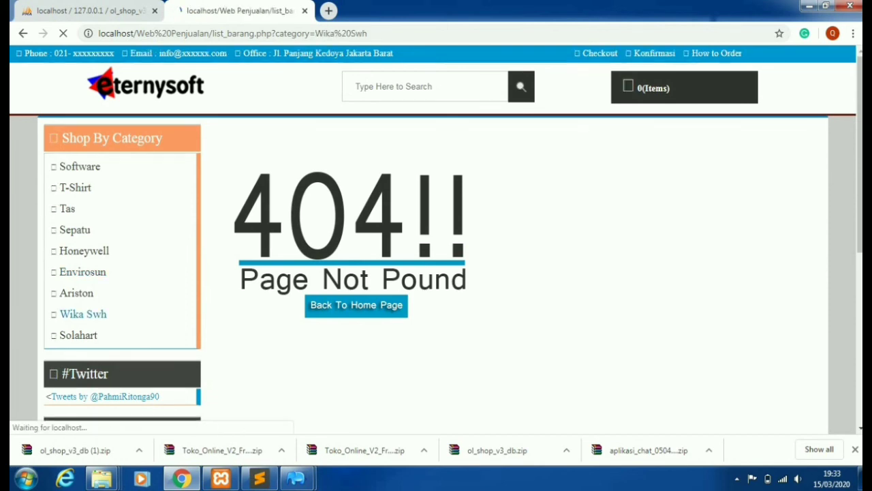
pyautogui.scroll(-3, 82, 316)
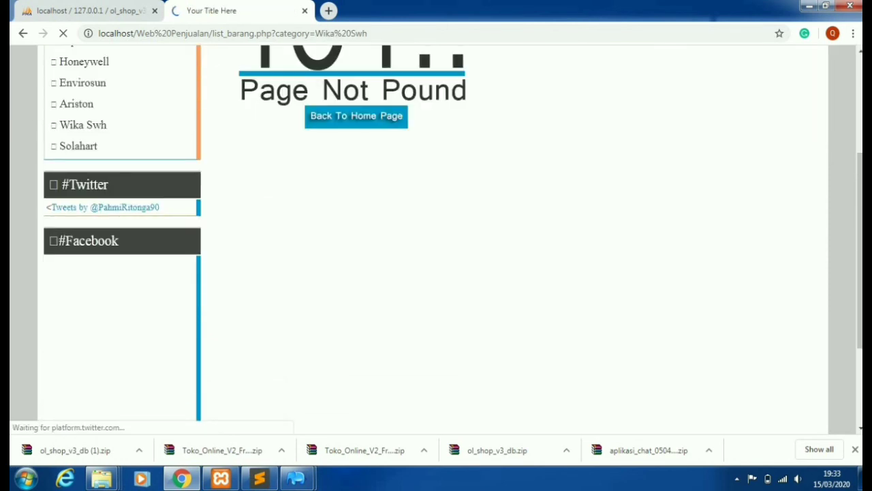
pyautogui.scroll(3, 436, 239)
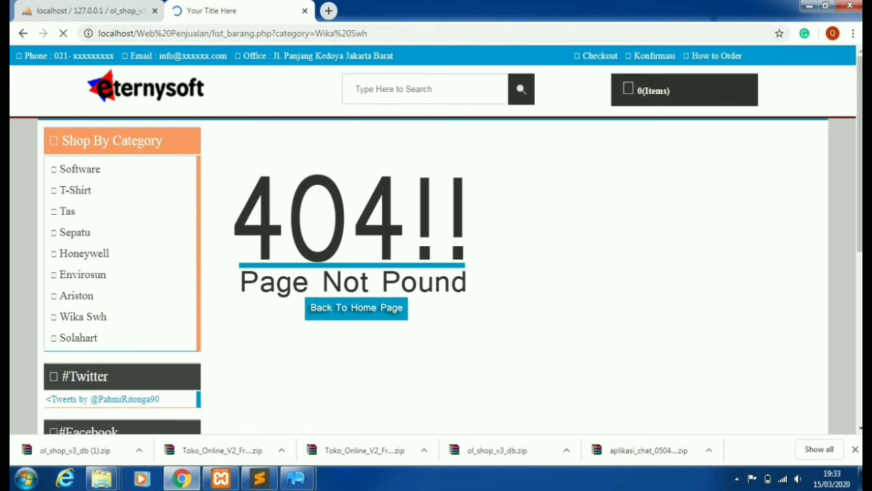
# Step: Check the ol_shop_v3_db table list in phpMyAdmin, and look over the rest of the shop's Wika Swh page down to the footer
pyautogui.hotkey('ctrl', '1')
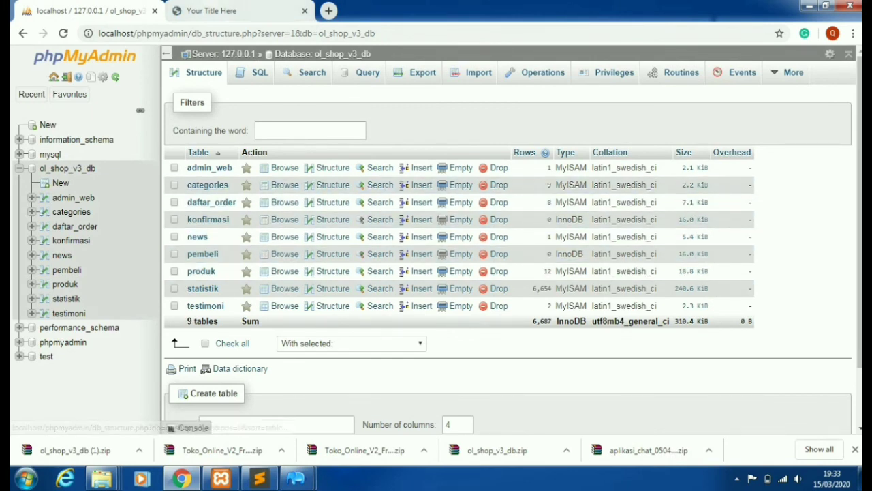
pyautogui.hotkey('ctrl', '2')
pyautogui.scroll(-5, 436, 238)
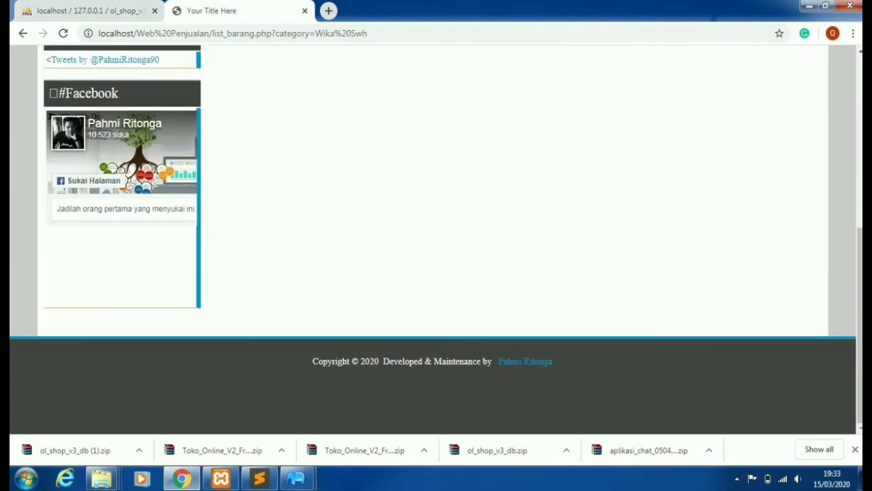
pyautogui.scroll(4, 436, 239)
# Step: Minimize the browser and the Web Penjualan folder window to show the desktop, and refresh the desktop several times
pyautogui.click(809, 6)
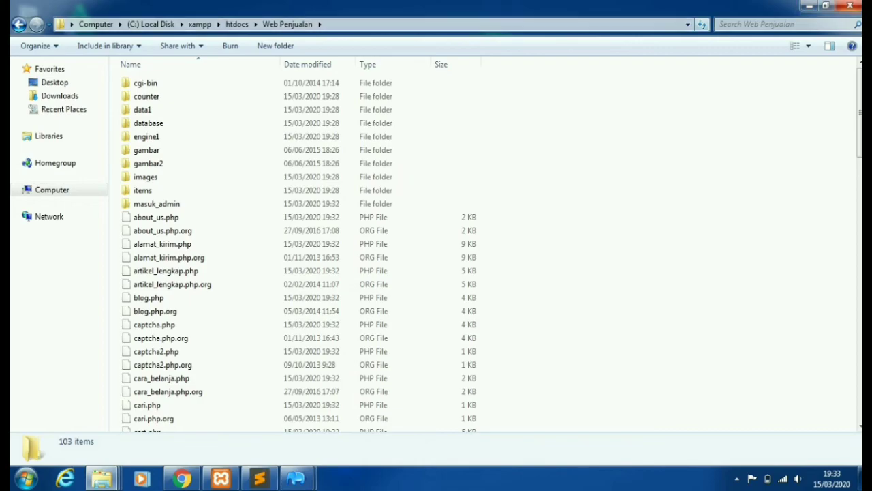
pyautogui.click(809, 6)
pyautogui.rightClick(334, 154)
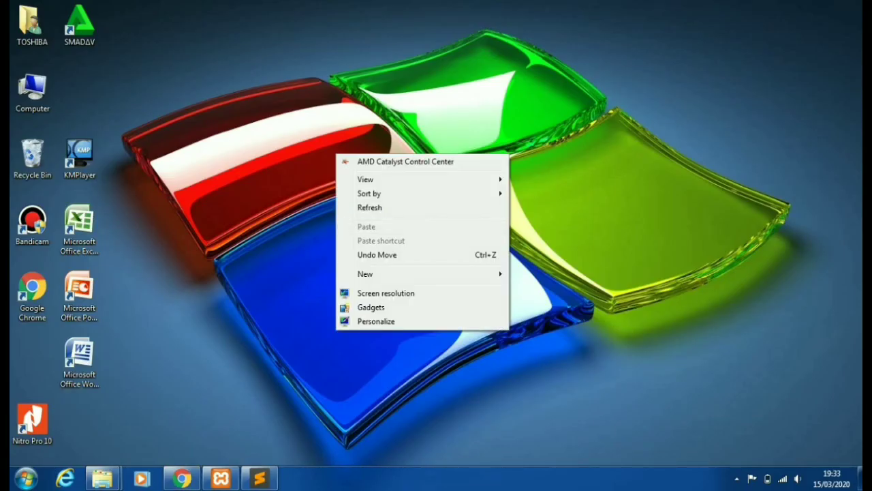
pyautogui.click(362, 205)
pyautogui.rightClick(327, 192)
pyautogui.click(360, 243)
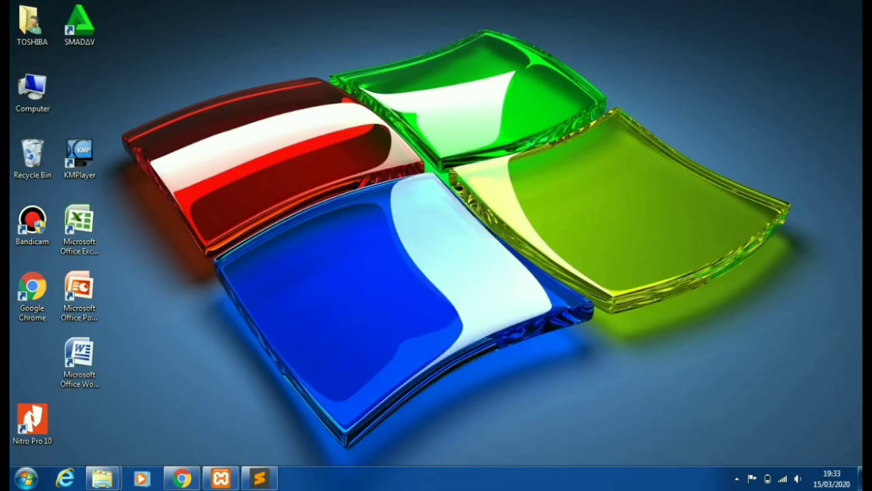
pyautogui.rightClick(312, 190)
pyautogui.click(345, 243)
pyautogui.rightClick(242, 135)
pyautogui.click(299, 190)
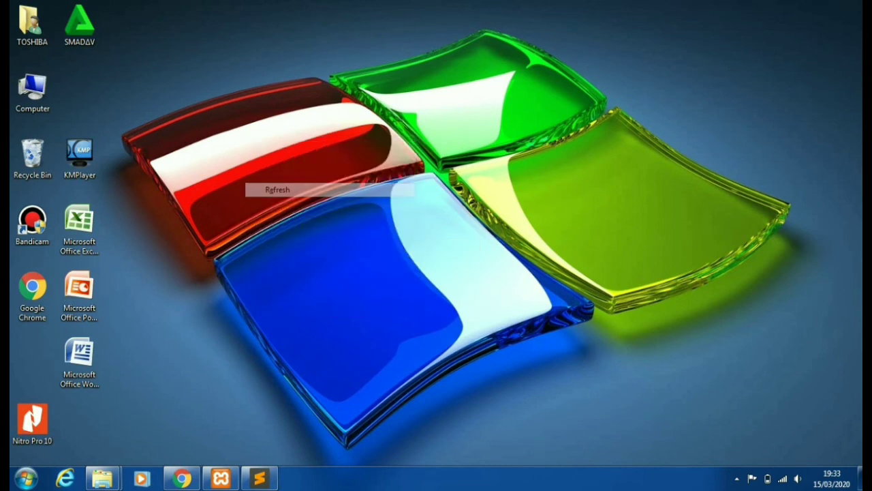
pyautogui.rightClick(273, 157)
pyautogui.click(307, 209)
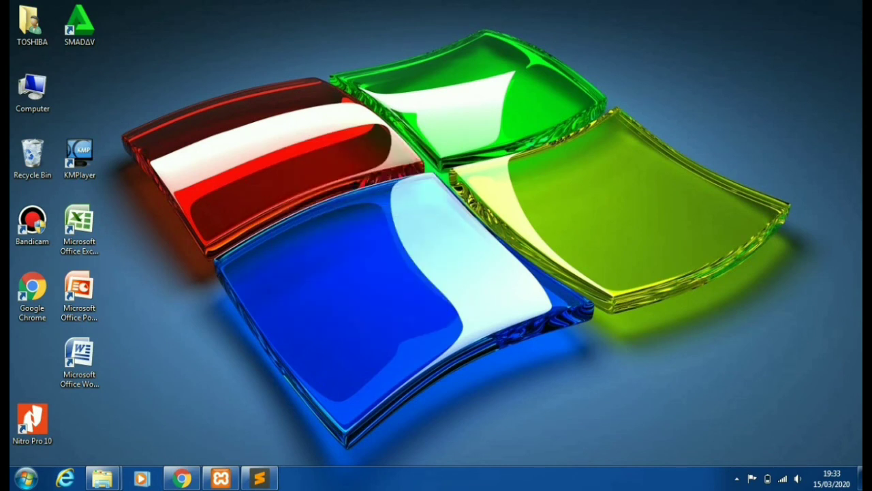